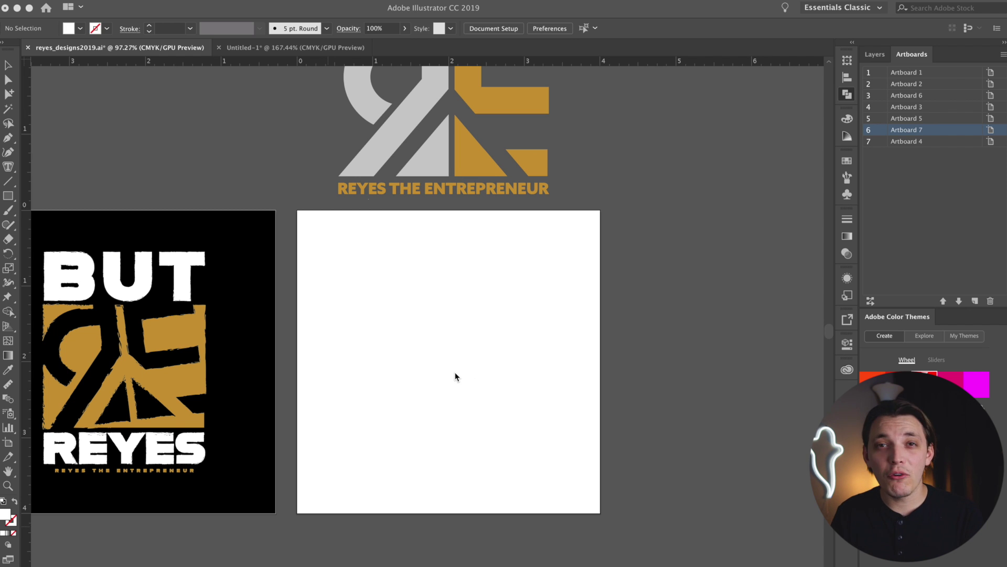
# Open the Pathfinder options and place a duplicate of the two-tone logo beside the original, above the blank artboard.
pyautogui.press('shift+super+F9')
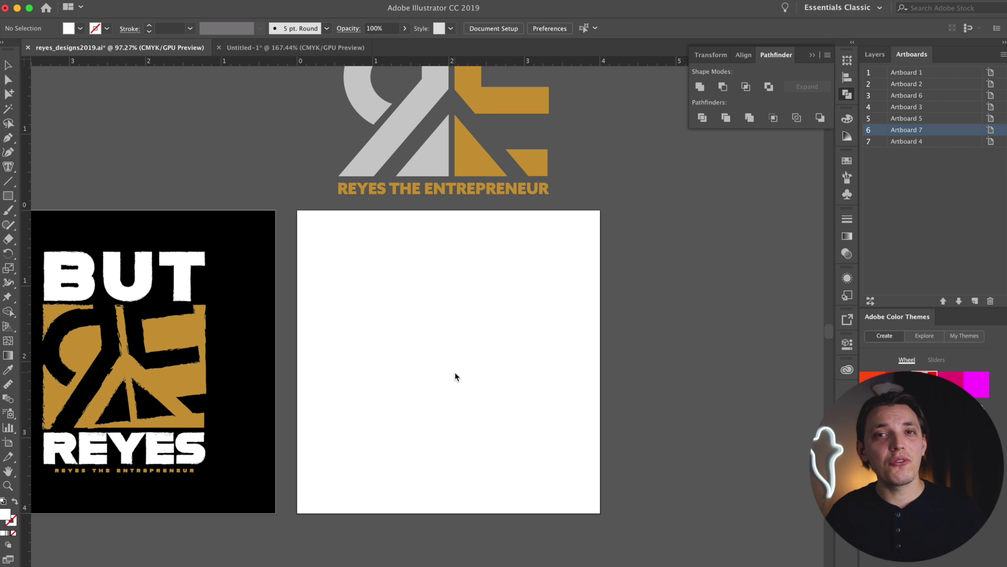
pyautogui.scroll(3, 455, 373)
pyautogui.hscroll(2, 455, 373)
pyautogui.click(438, 231)
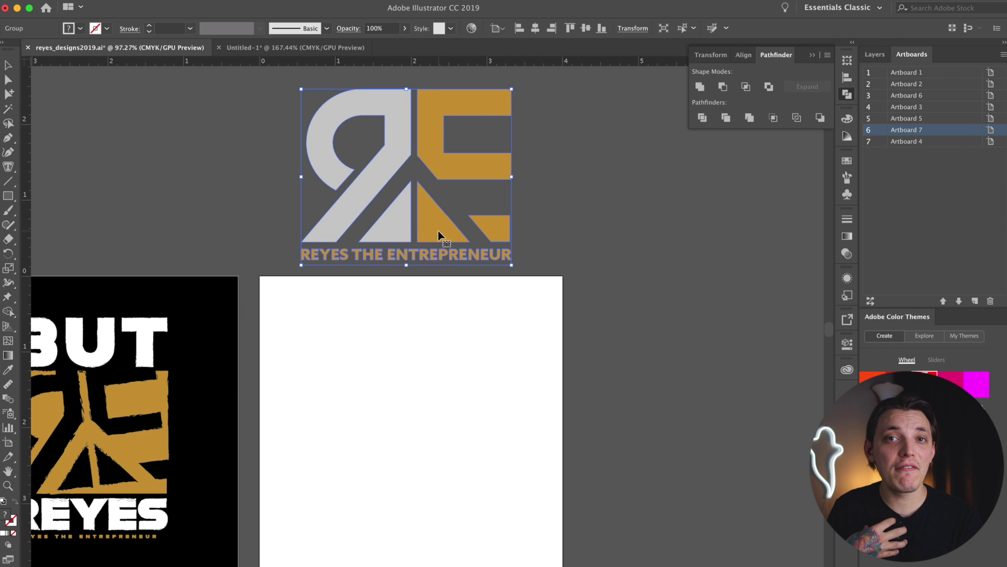
pyautogui.moveTo(439, 231); pyautogui.dragTo(587, 188)
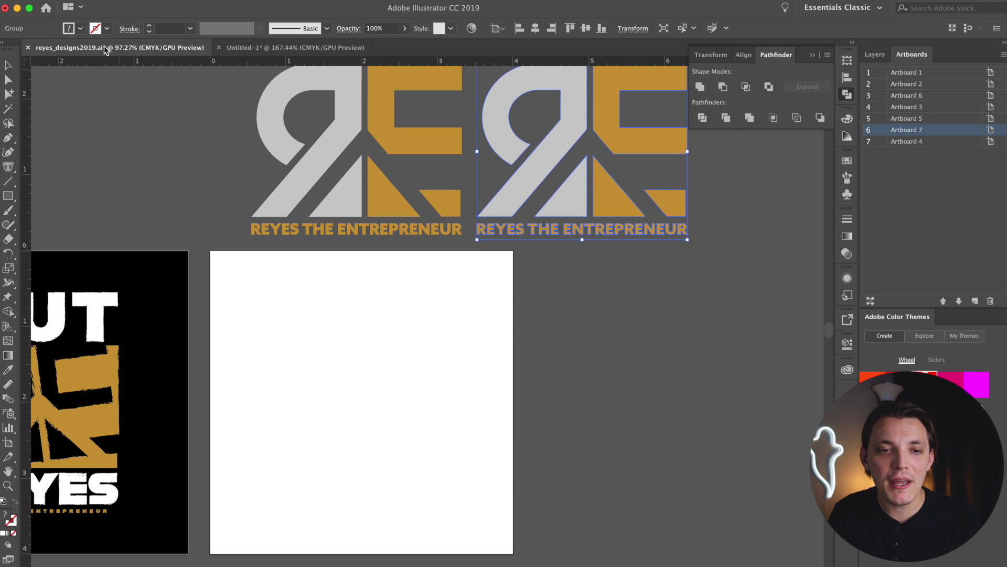
# Fill the duplicated logo with solid black and deselect it.
pyautogui.click(80, 27)
pyautogui.click(31, 51)
pyautogui.click(647, 420)
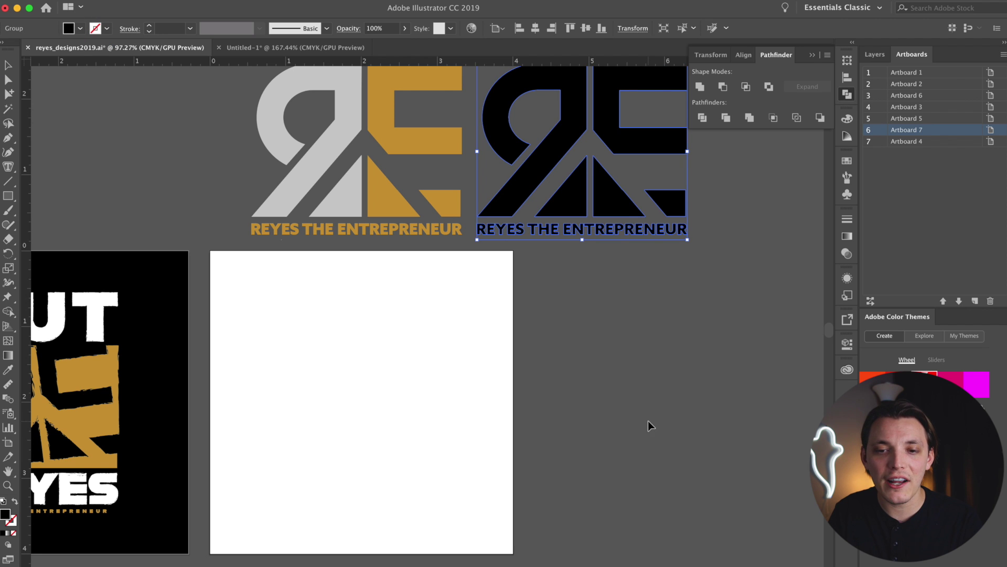
pyautogui.click(645, 419)
pyautogui.moveTo(643, 418); pyautogui.dragTo(627, 455)
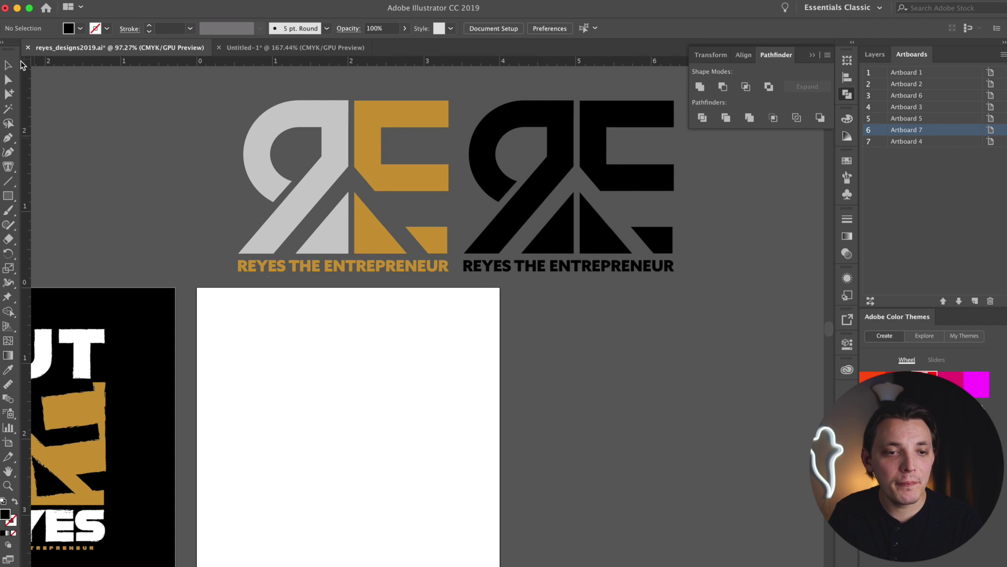
# Draw a small black square with the Rectangle tool just outside the blank artboard's right edge.
pyautogui.scroll(-3, 186, 278)
pyautogui.click(10, 196)
pyautogui.moveTo(514, 236); pyautogui.dragTo(582, 304)
pyautogui.click(8, 65)
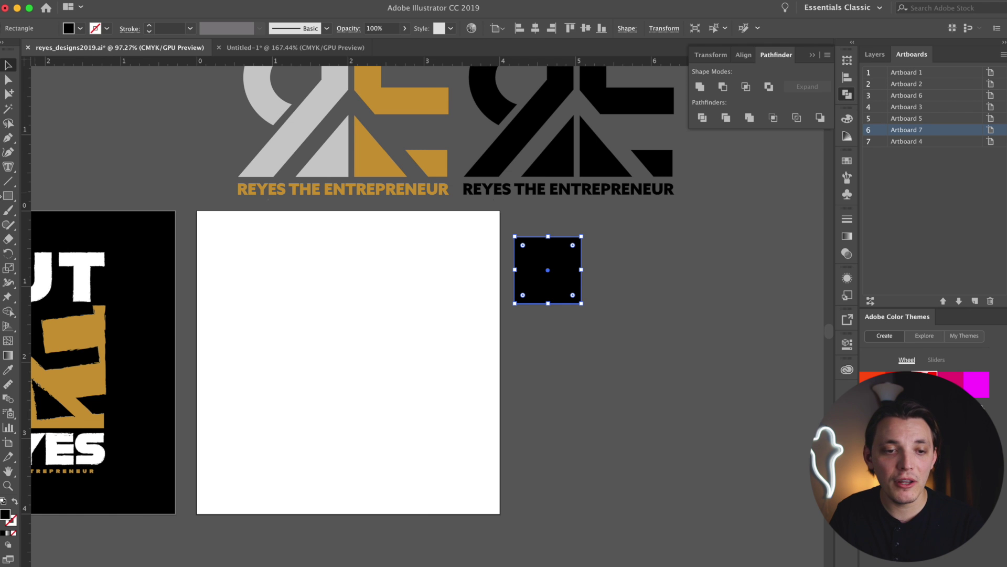
pyautogui.click(8, 196)
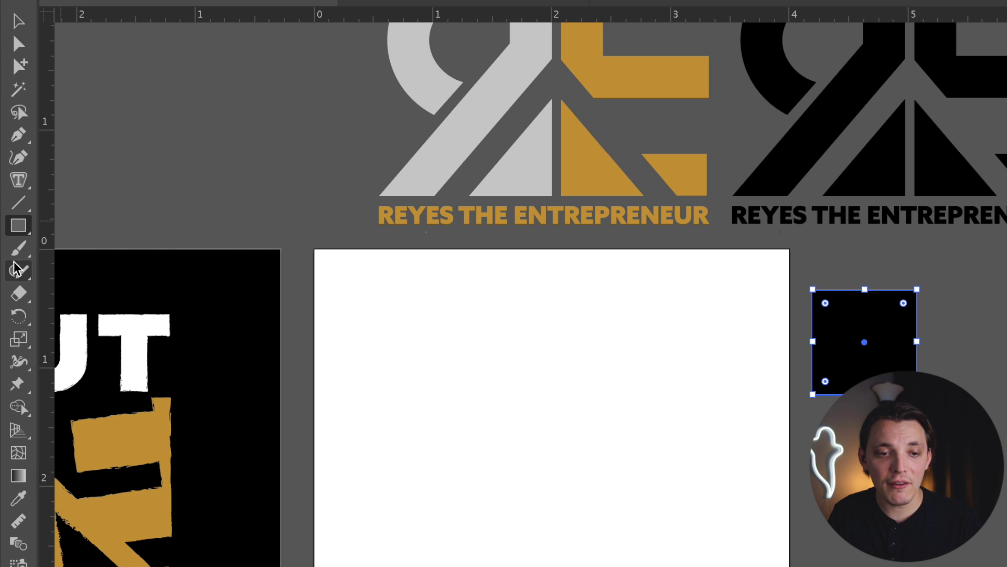
pyautogui.moveTo(19, 225); pyautogui.dragTo(108, 225)
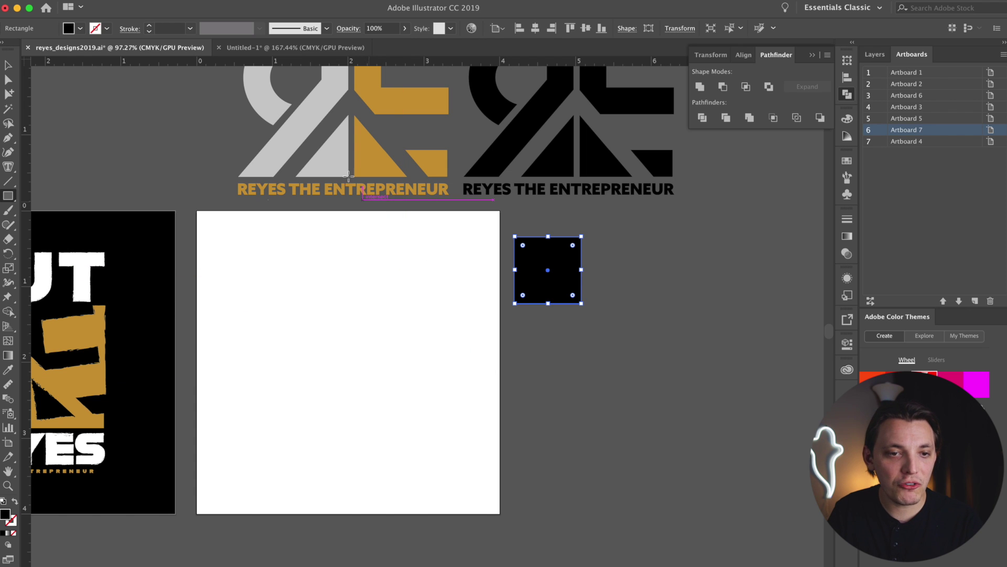
pyautogui.click(8, 67)
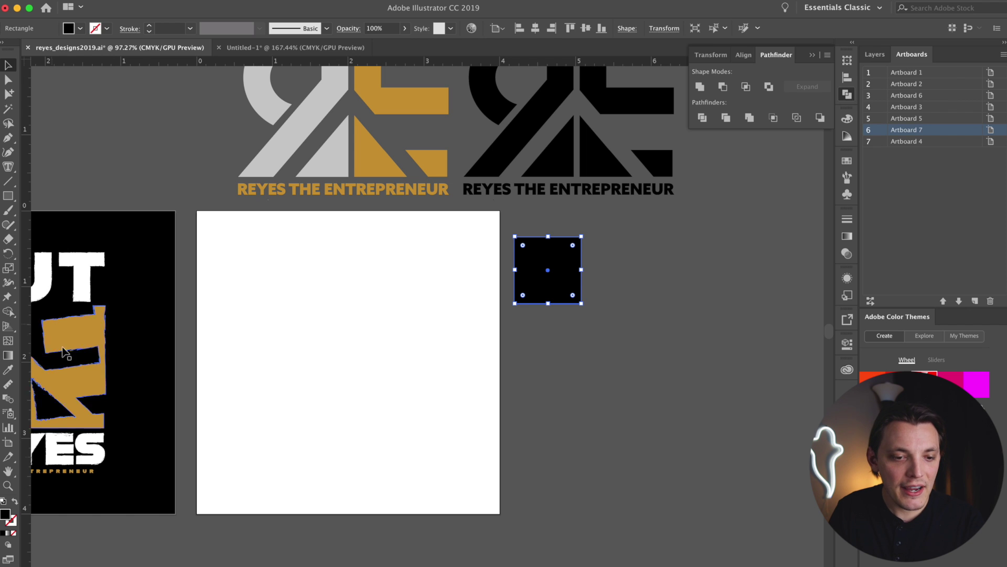
# Recolor the small square gold by sampling the gold part of the original logo with the Eyedropper.
pyautogui.click(8, 370)
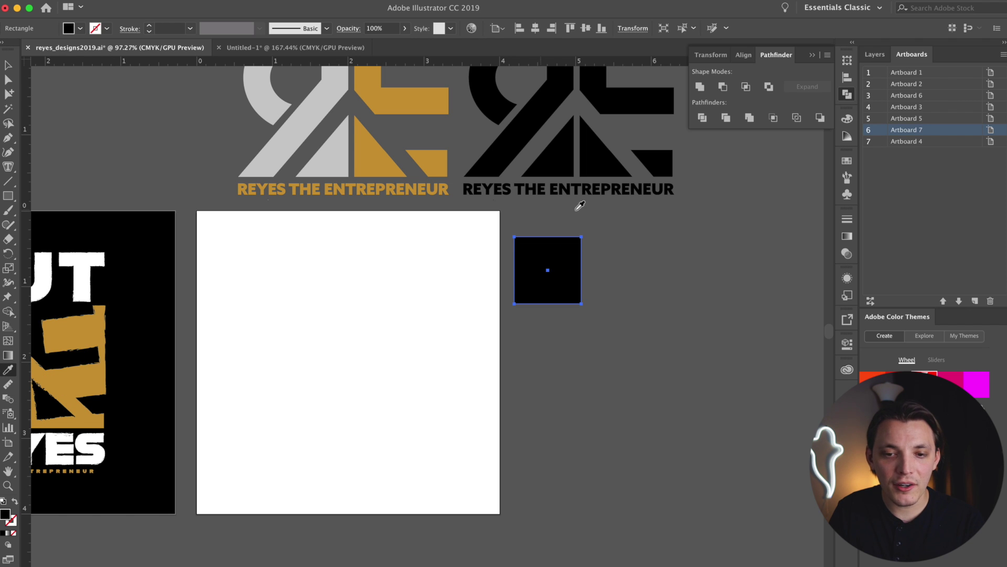
pyautogui.click(380, 152)
pyautogui.click(7, 67)
pyautogui.click(606, 315)
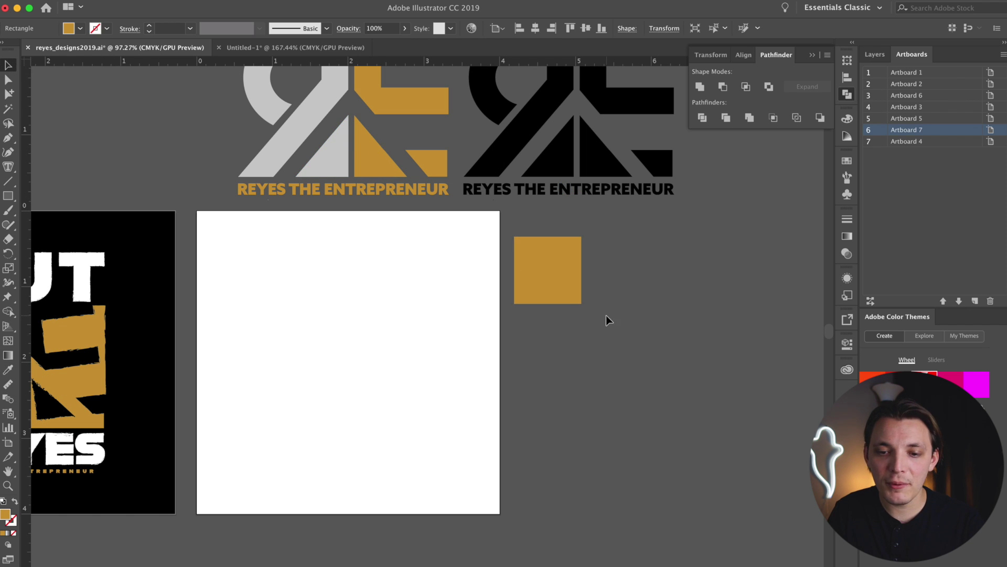
# Duplicate the gold square directly below and recolor the copy light gray by sampling the gray part of the logo.
pyautogui.click(557, 283)
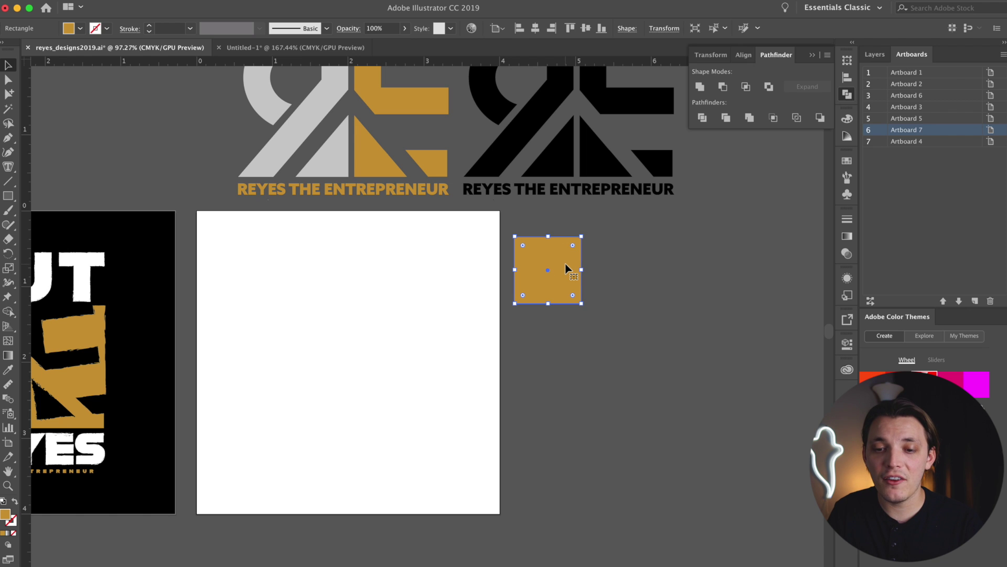
pyautogui.moveTo(568, 267); pyautogui.dragTo(568, 346)
pyautogui.press('i')
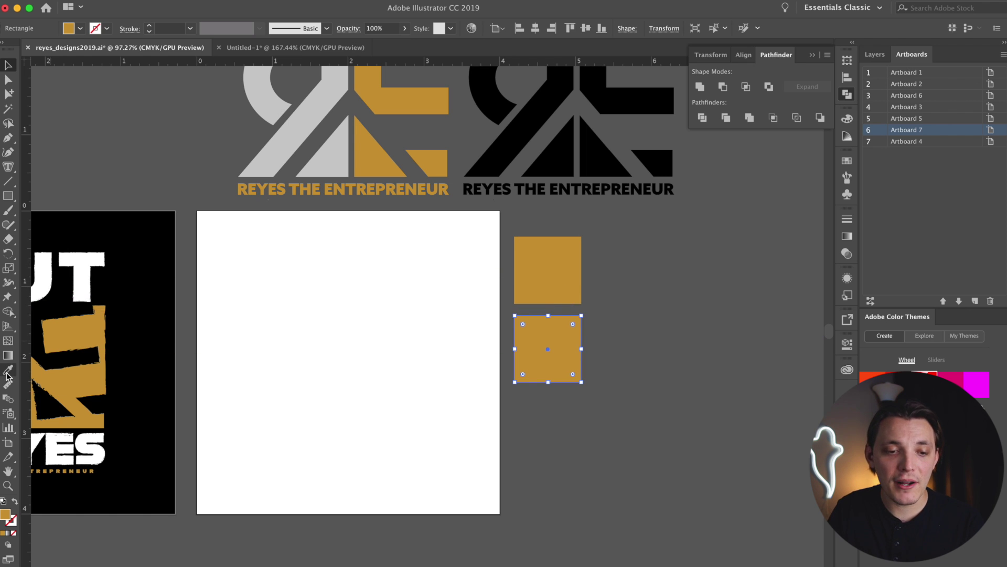
pyautogui.click(333, 148)
pyautogui.press('v')
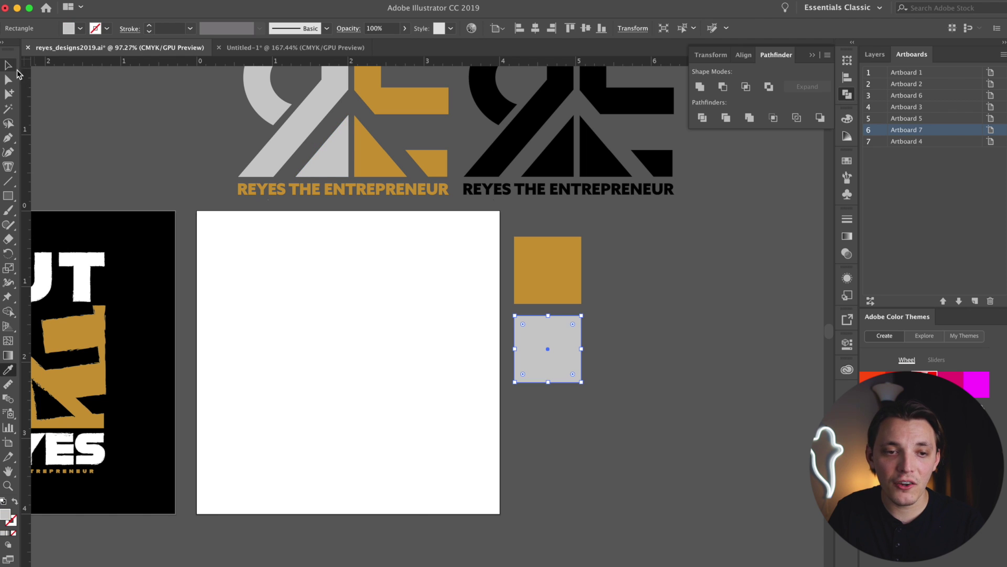
pyautogui.click(656, 347)
# Duplicate the light gray square below and fill the copy with a near-black color, completing the palette column.
pyautogui.moveTo(564, 336); pyautogui.dragTo(553, 413)
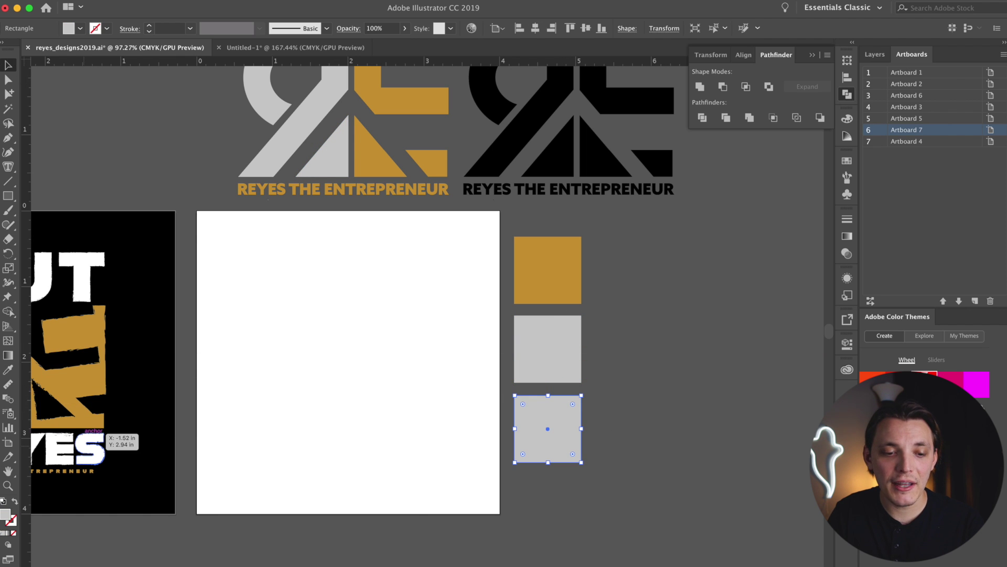
pyautogui.doubleClick(5, 514)
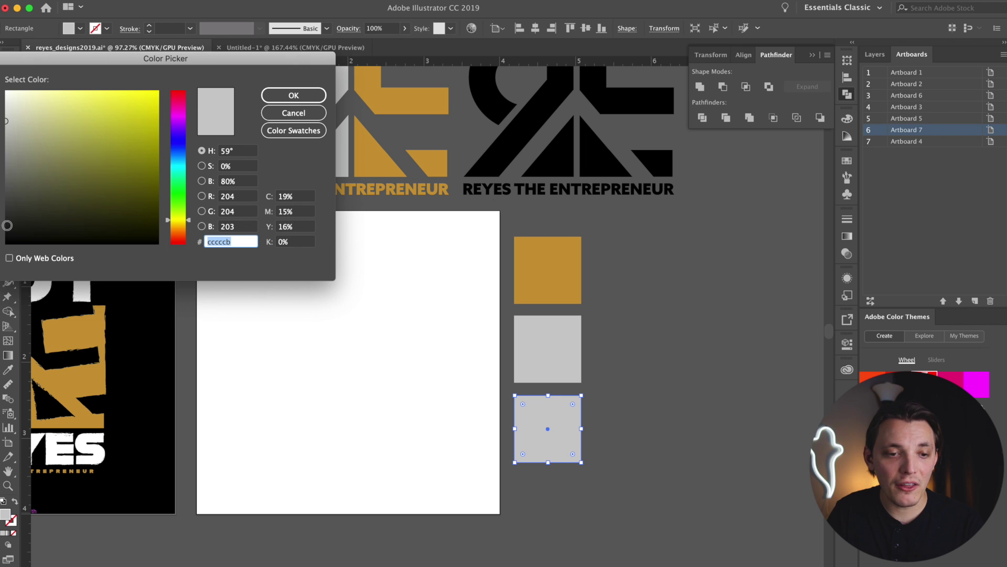
pyautogui.click(7, 226)
pyautogui.click(280, 98)
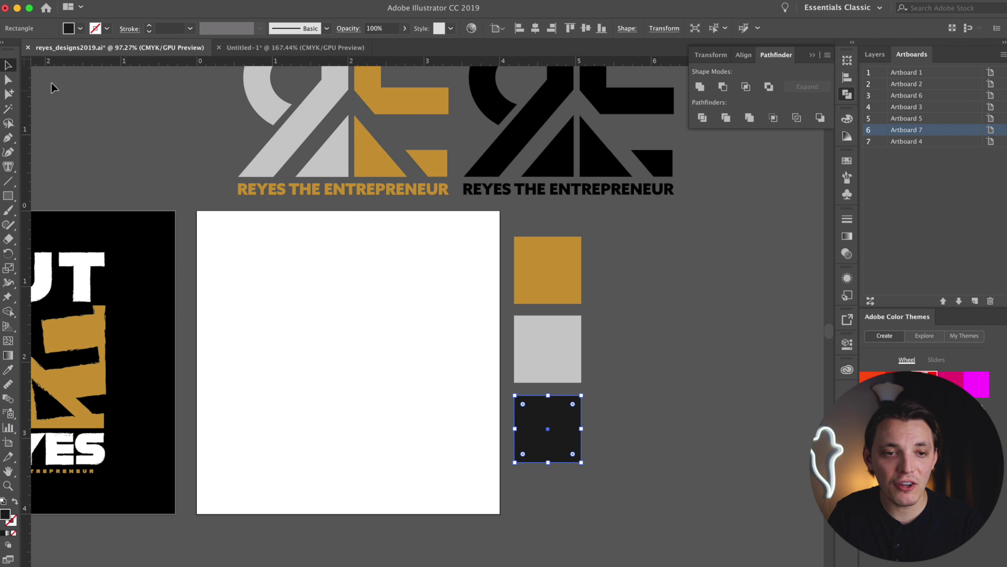
pyautogui.click(653, 264)
pyautogui.hscroll(-1, 653, 264)
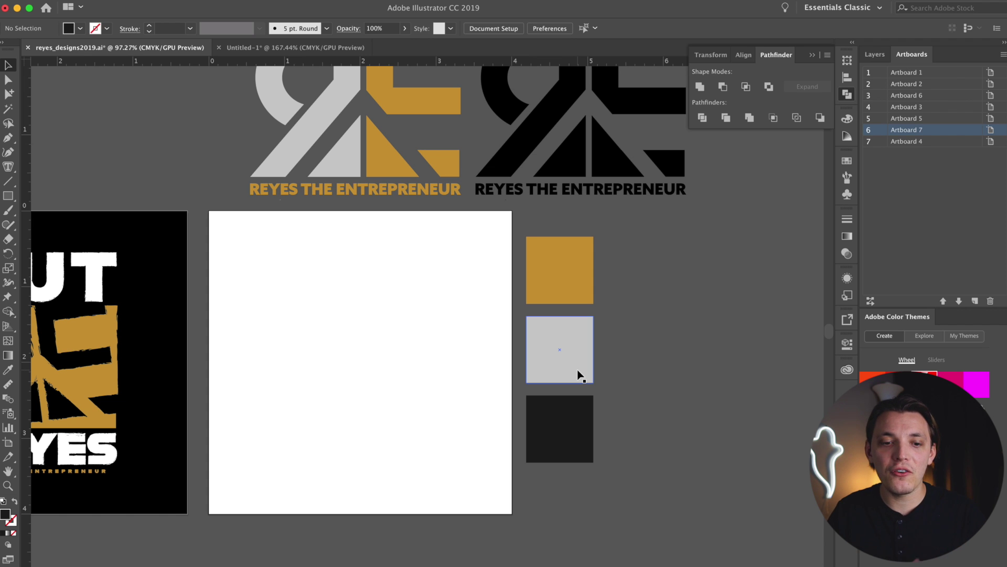
pyautogui.moveTo(353, 371); pyautogui.dragTo(537, 349)
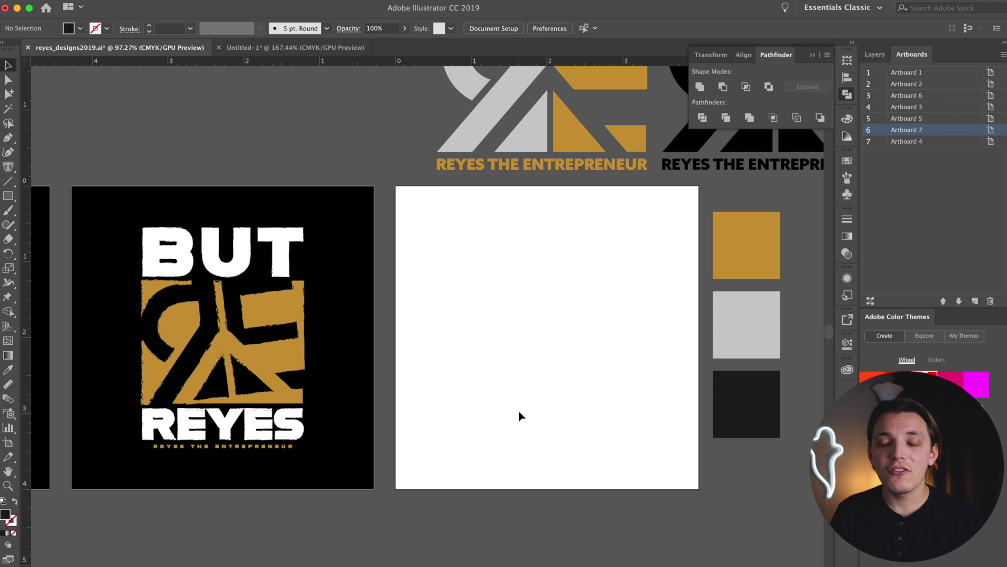
pyautogui.moveTo(519, 414); pyautogui.dragTo(309, 356)
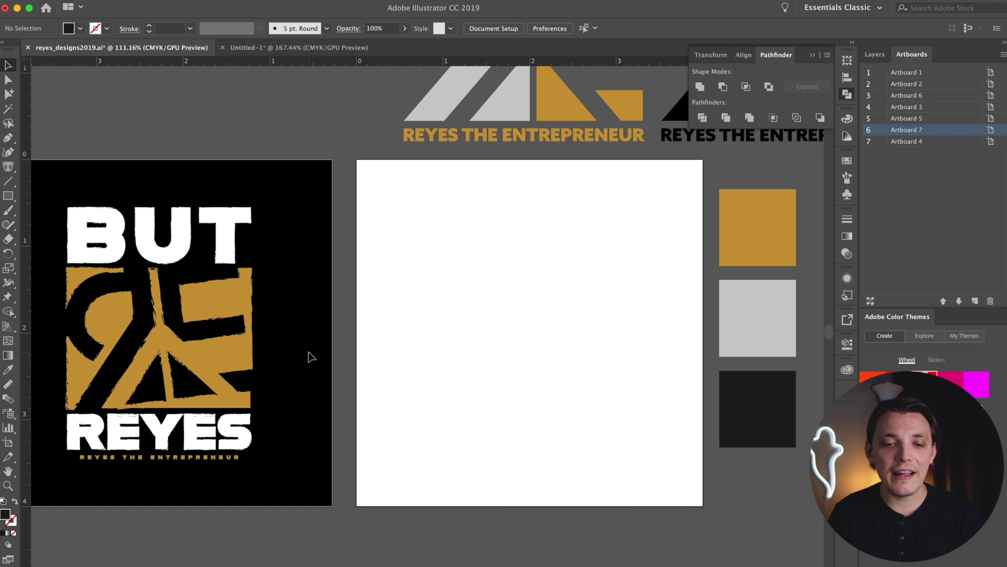
pyautogui.hscroll(3, 427, 402)
pyautogui.scroll(-2, 427, 401)
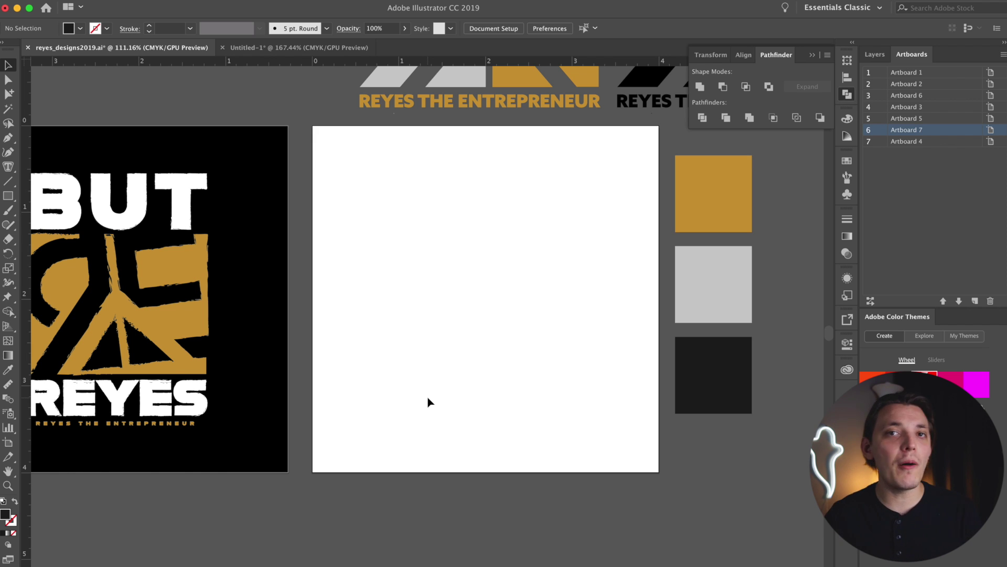
pyautogui.hscroll(-4, 427, 402)
# Add the text "test" below the artboards and set it in the Alfarn font at 51.39 pt.
pyautogui.click(294, 378)
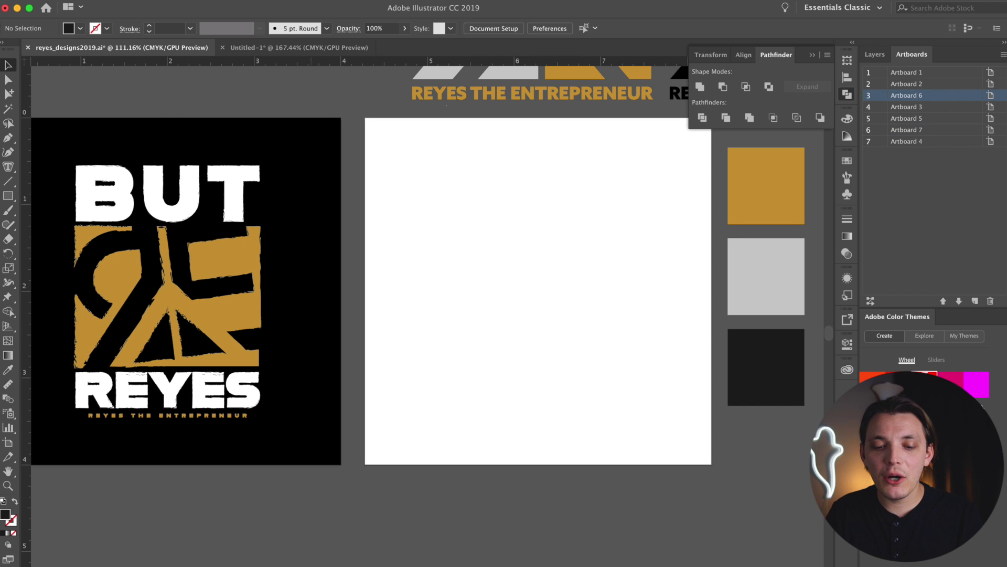
pyautogui.click(306, 503)
pyautogui.write('test')
pyautogui.doubleClick(305, 503)
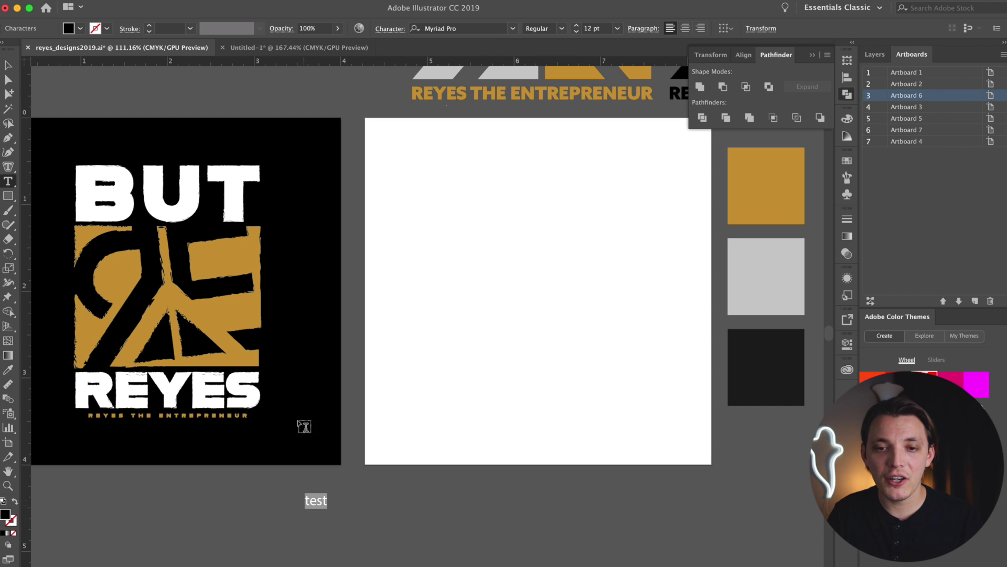
pyautogui.click(513, 29)
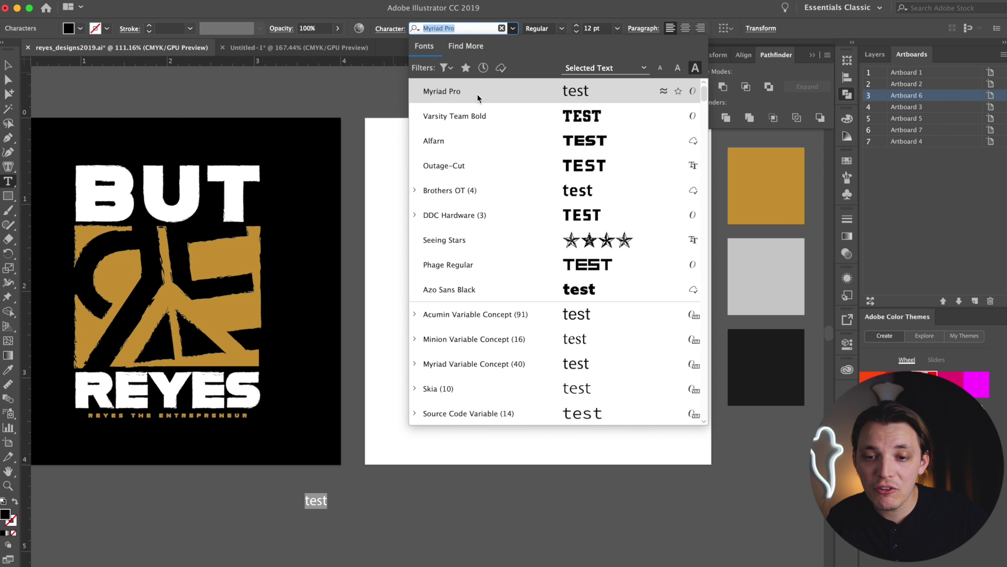
pyautogui.click(471, 145)
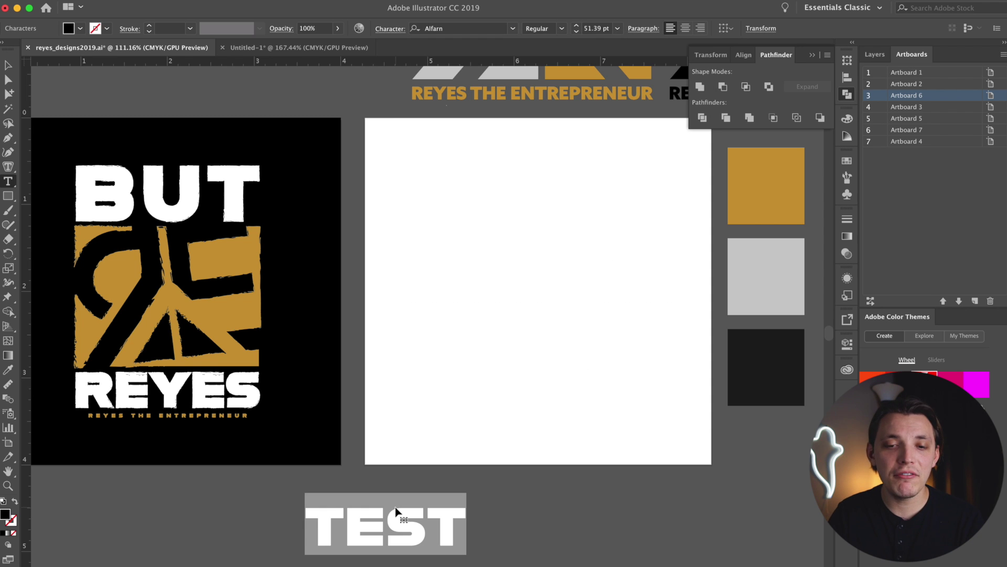
# Replace the sample text with "alfran" and move it right so it sits beneath the blank artboard.
pyautogui.write('alfran')
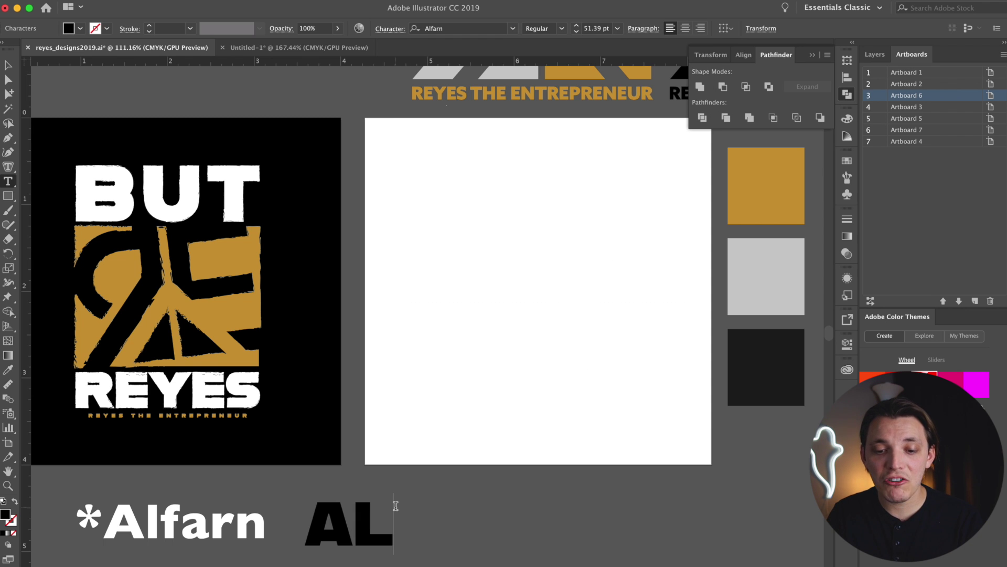
pyautogui.press('Escape')
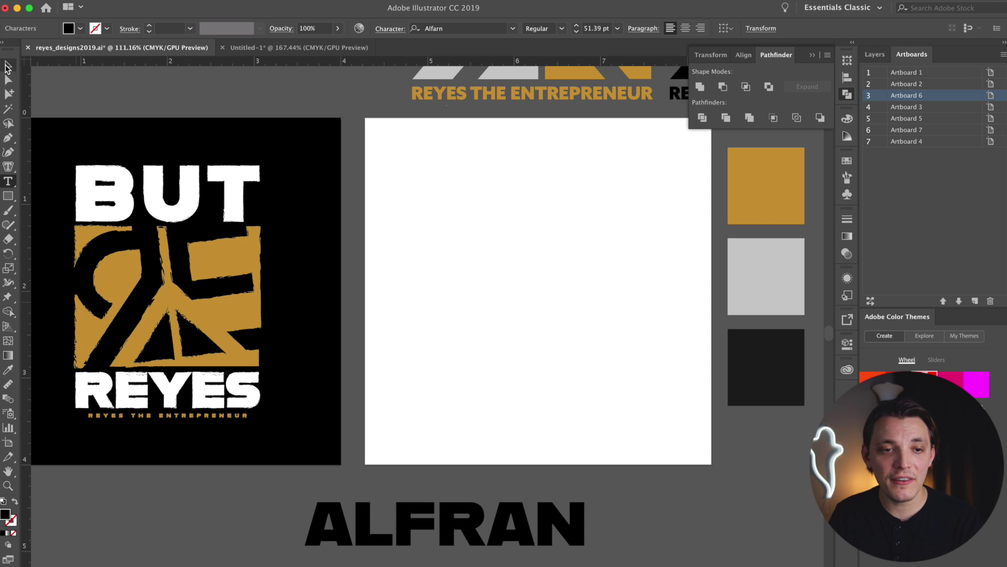
pyautogui.click(465, 529)
pyautogui.moveTo(464, 529); pyautogui.dragTo(550, 529)
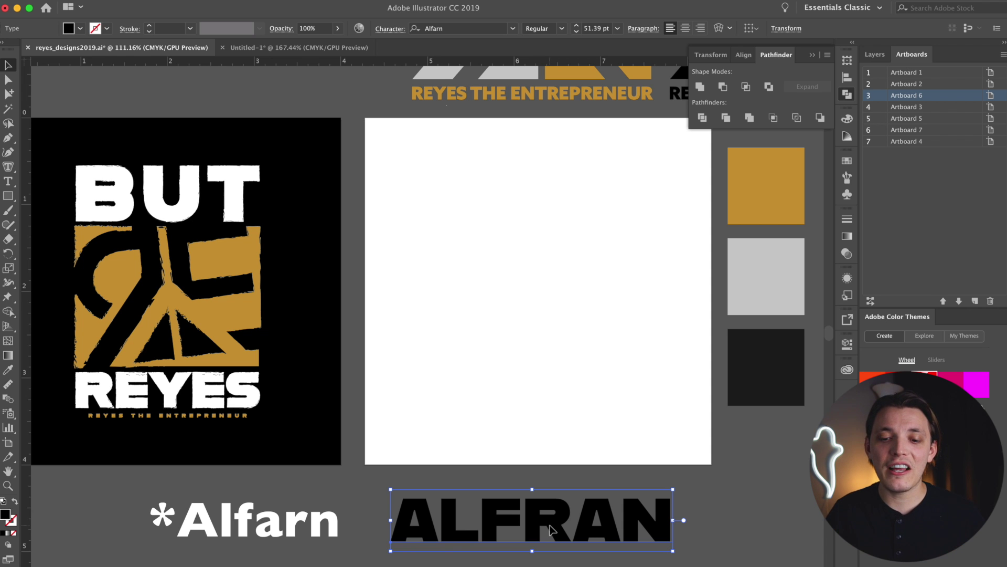
# Create a new layer and draw a 4 × 4 in black square on it covering the whole blank artboard.
pyautogui.click(10, 77)
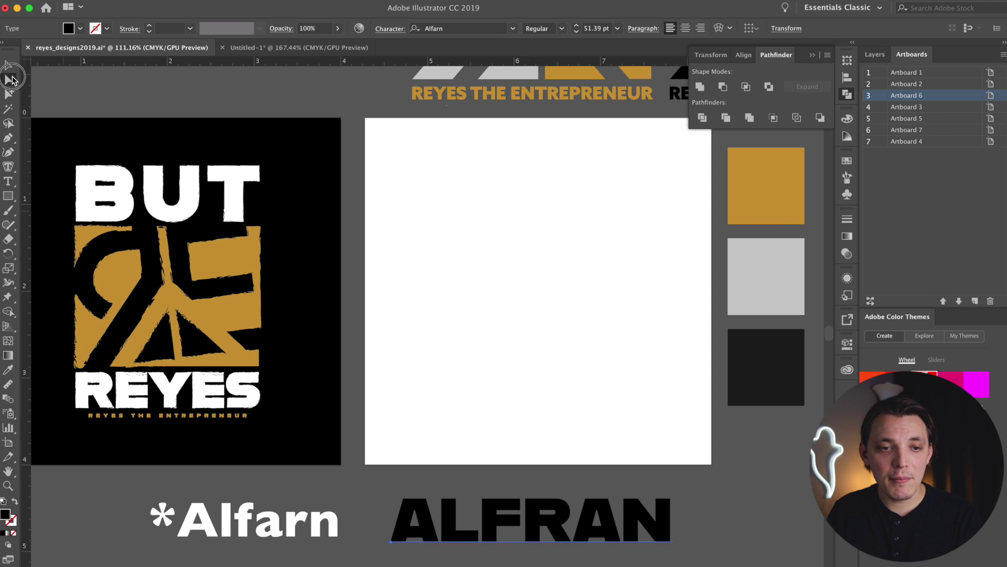
pyautogui.click(587, 351)
pyautogui.moveTo(587, 351); pyautogui.dragTo(557, 337)
pyautogui.click(517, 501)
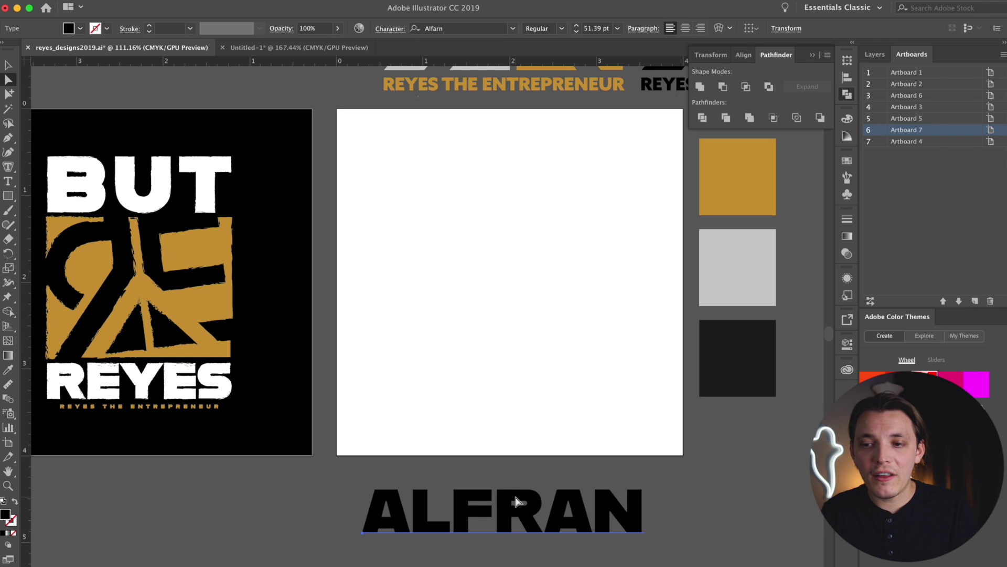
pyautogui.click(874, 55)
pyautogui.click(975, 300)
pyautogui.click(9, 196)
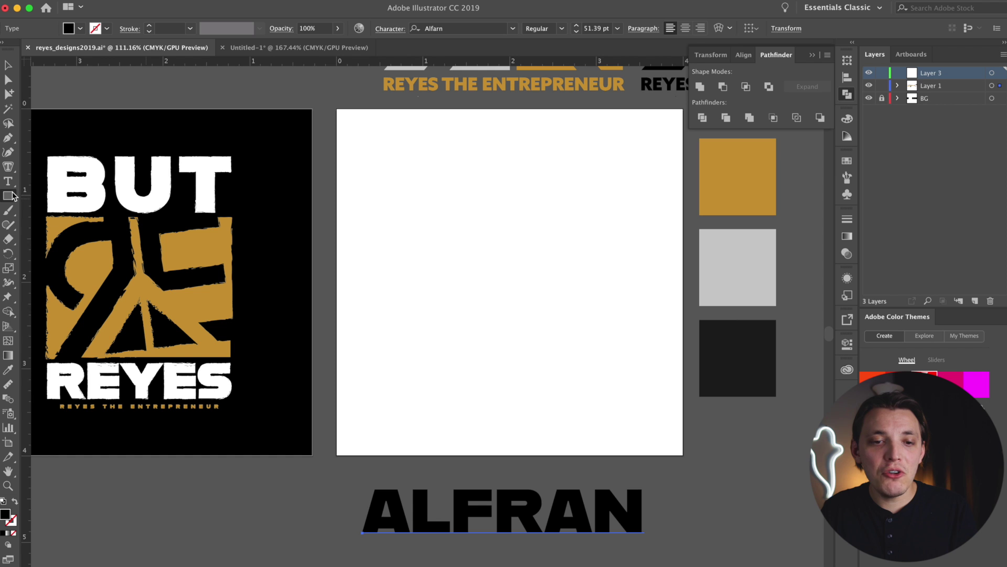
pyautogui.moveTo(337, 109); pyautogui.dragTo(682, 455)
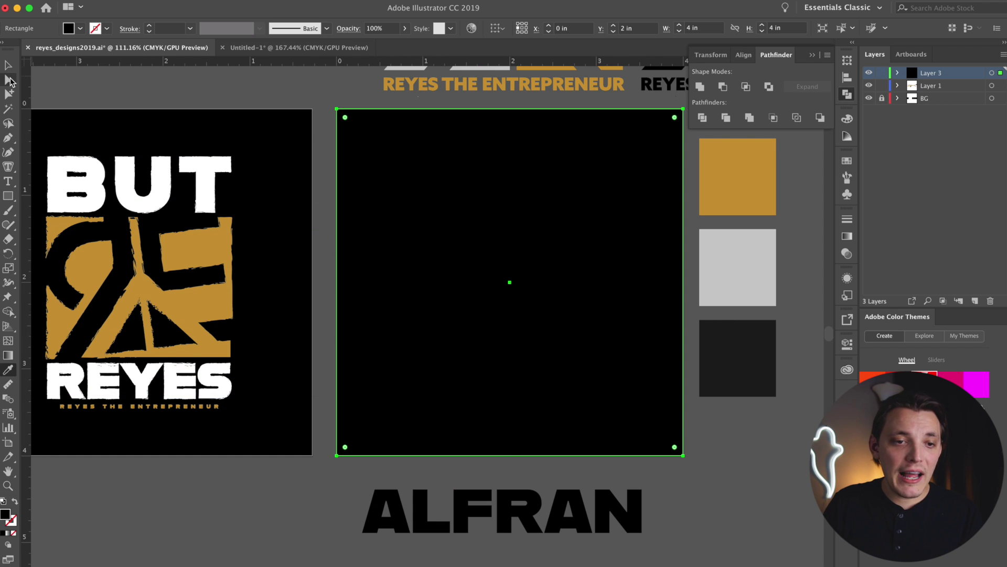
pyautogui.click(8, 66)
pyautogui.click(267, 100)
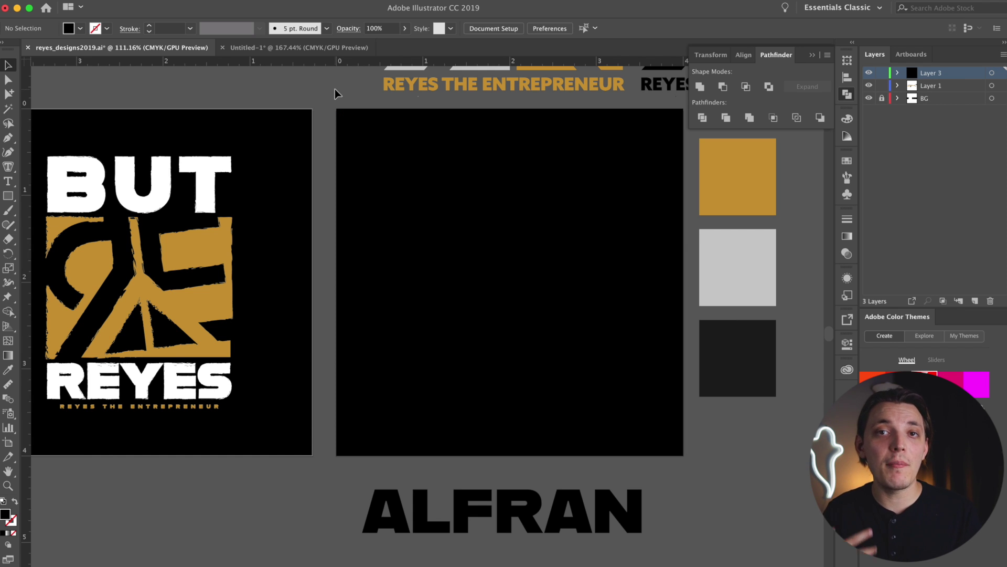
# Rename the black square's layer to "T-shirt color" and lock it.
pyautogui.click(374, 123)
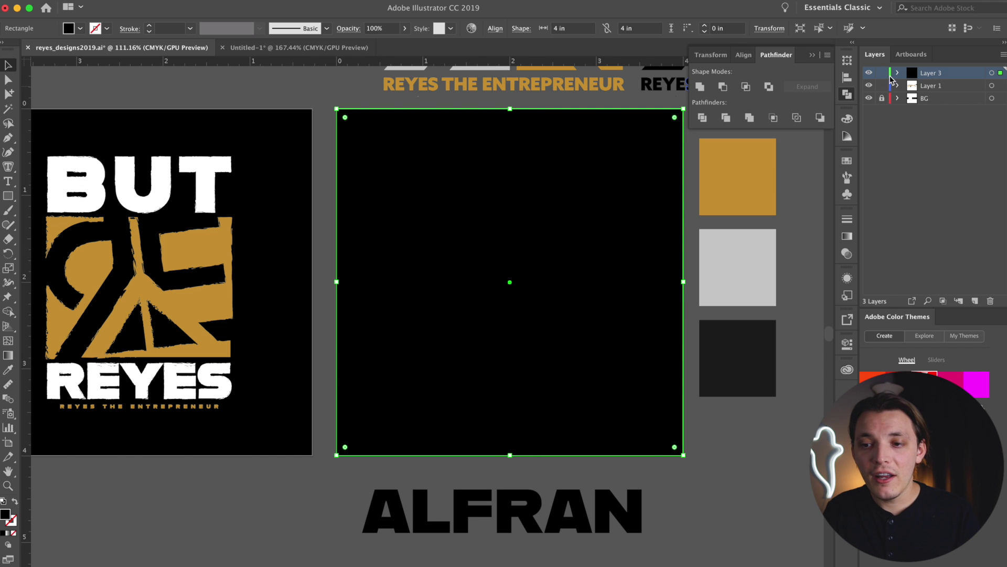
pyautogui.doubleClick(937, 73)
pyautogui.write('T')
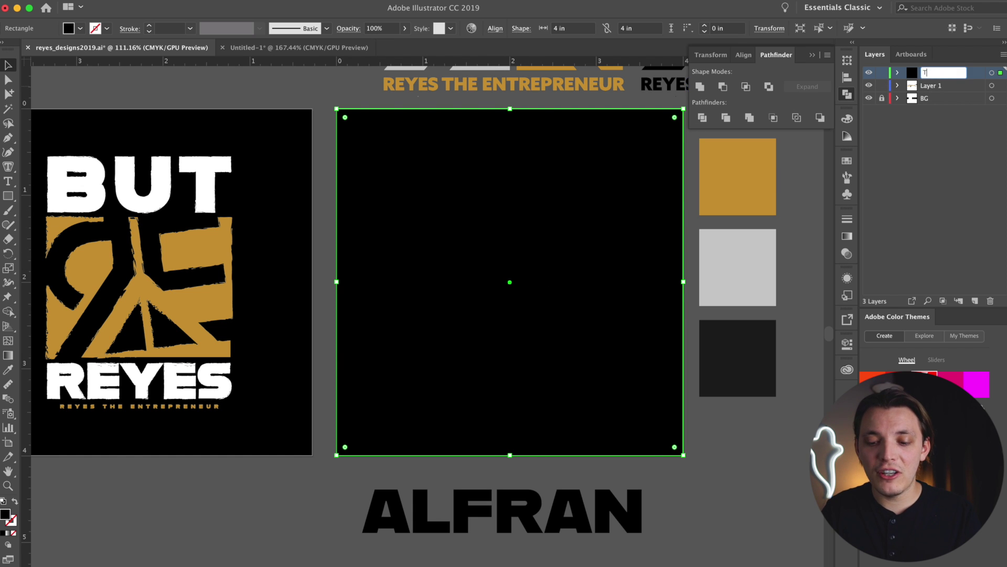
pyautogui.write('-shirt color')
pyautogui.press('Return')
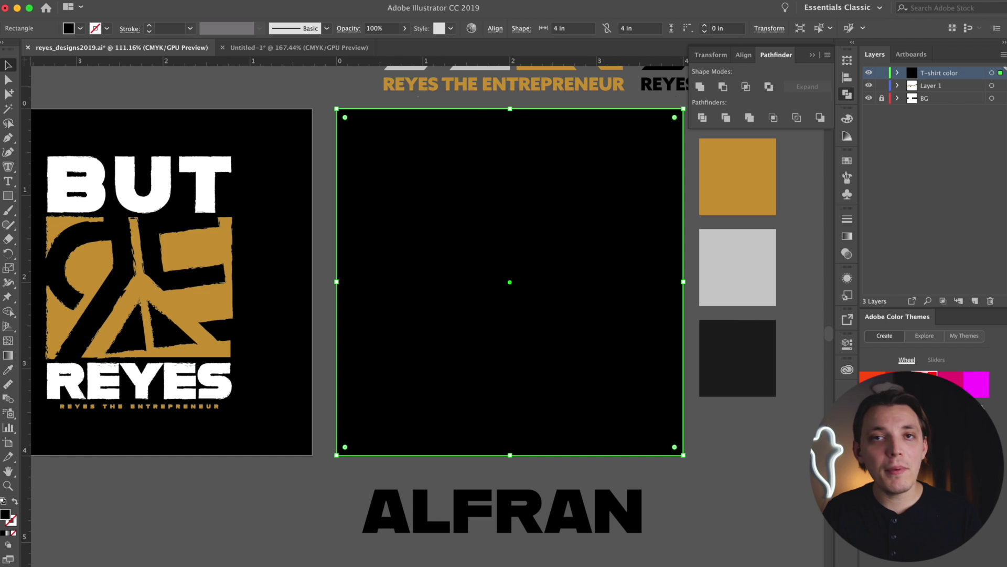
pyautogui.click(882, 73)
# Create a new layer above the T-shirt color layer and name it "Design".
pyautogui.click(974, 301)
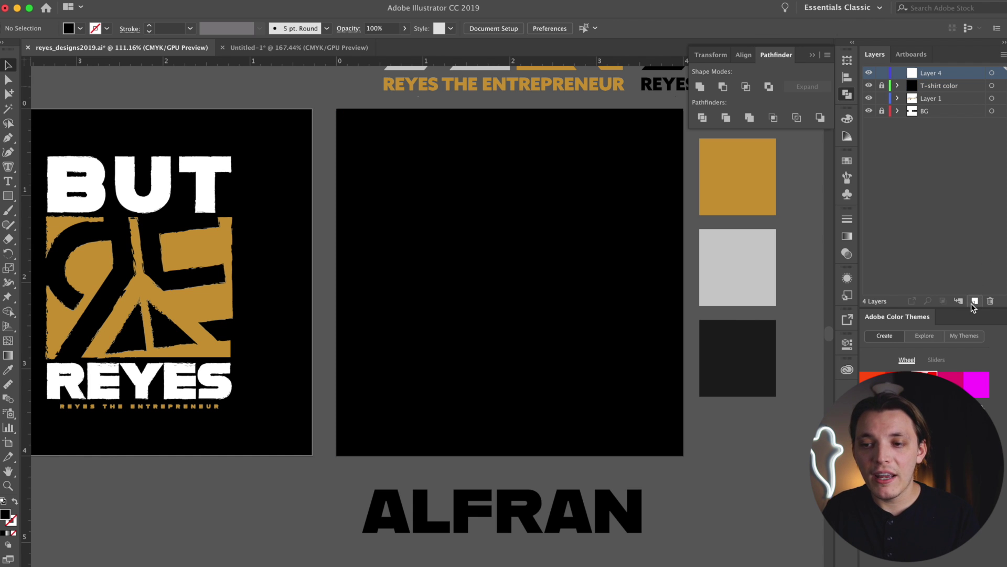
pyautogui.doubleClick(936, 74)
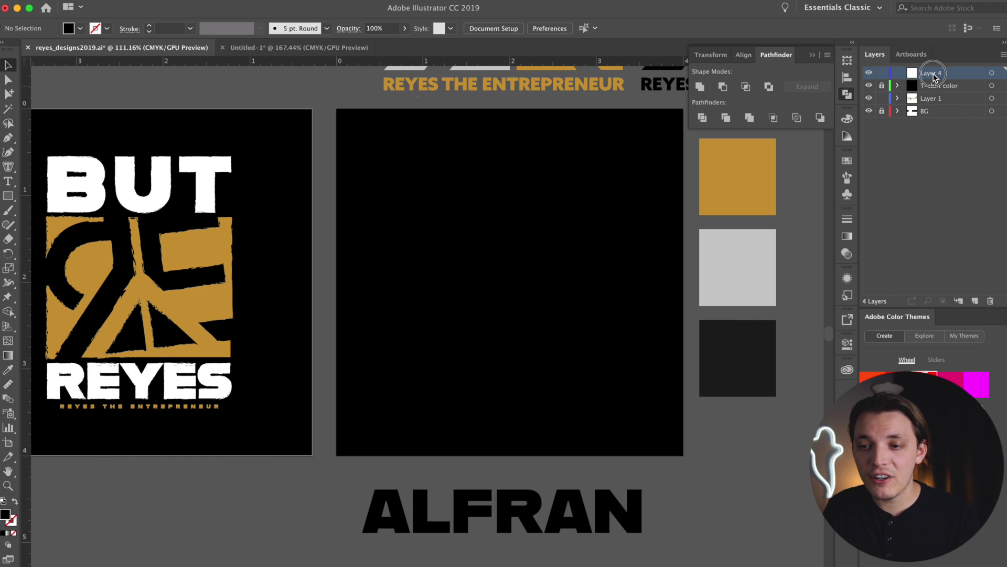
pyautogui.write('Design')
pyautogui.press('Return')
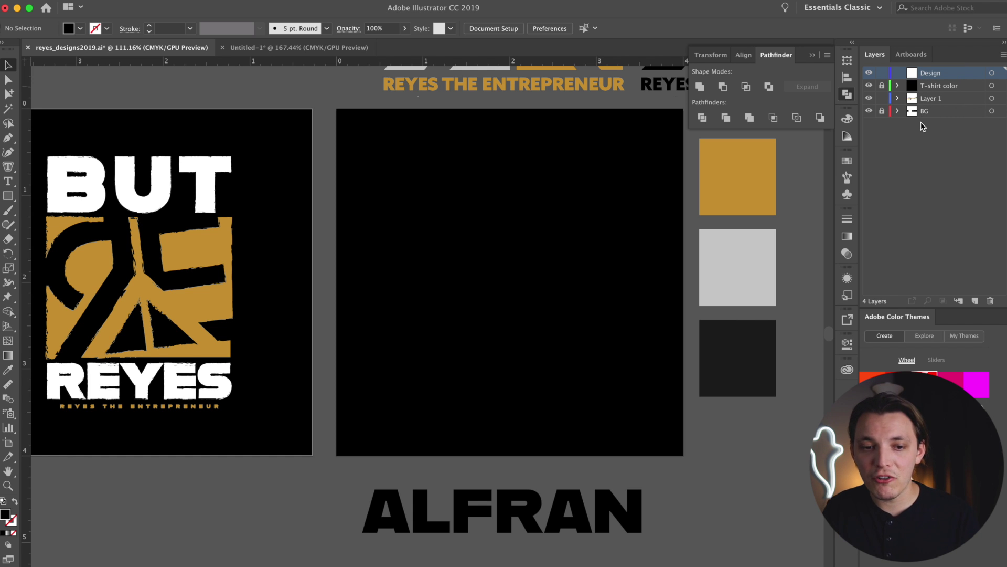
# Draw a white rectangle about 2.58 × 3.15 in in the middle of the black square on the Design layer.
pyautogui.hscroll(2, 399, 179)
pyautogui.press('m')
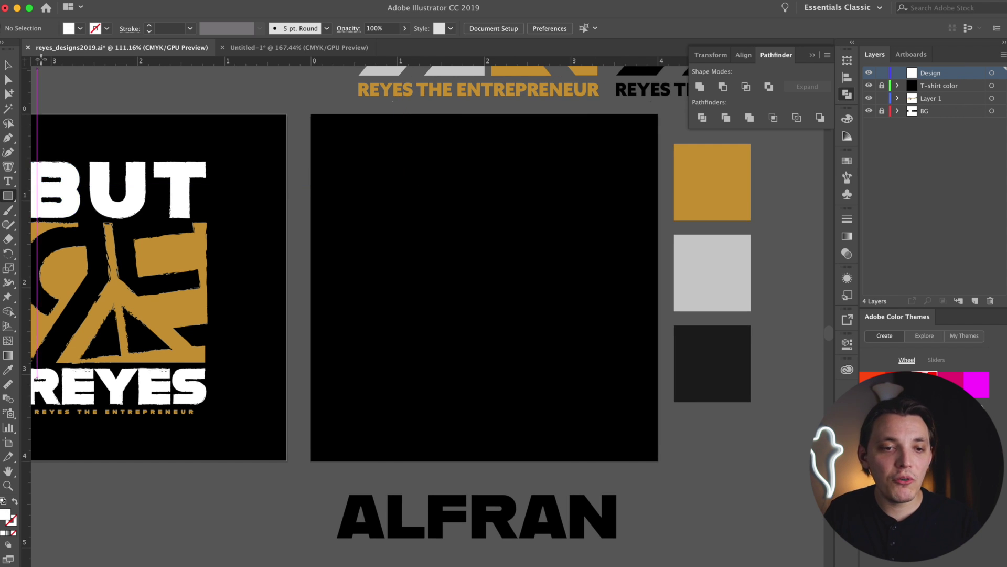
pyautogui.click(80, 28)
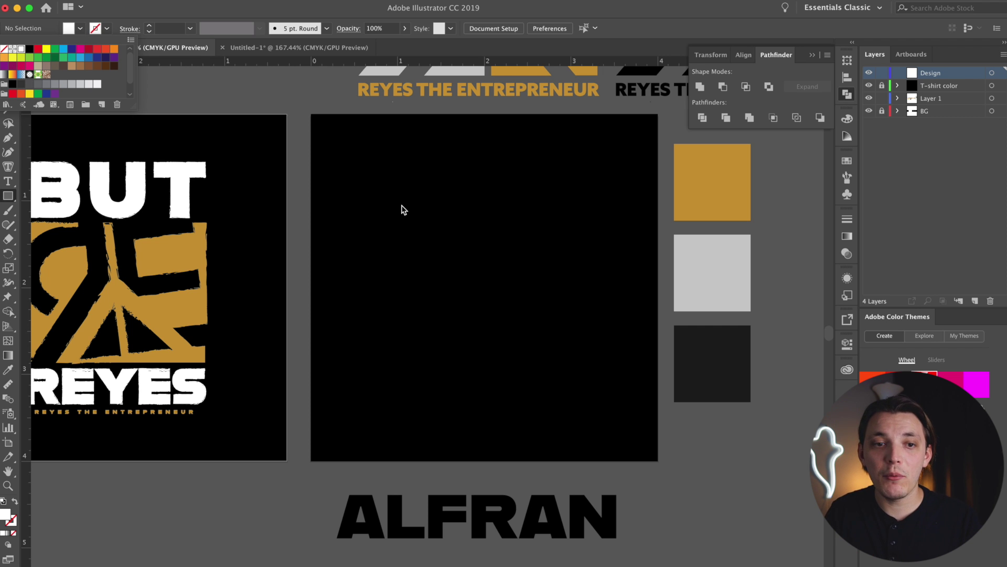
pyautogui.moveTo(402, 178)
pyautogui.mouseDown()
pyautogui.moveTo(607, 409)
pyautogui.moveTo(583, 392)
pyautogui.moveTo(598, 442)
pyautogui.moveTo(596, 420)
pyautogui.mouseUp()
pyautogui.press('v')
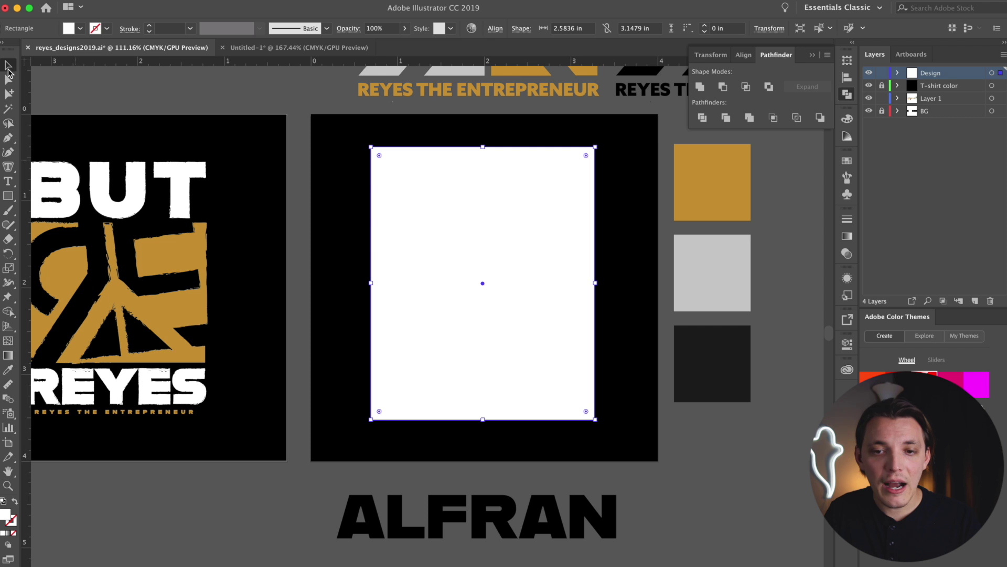
pyautogui.click(495, 28)
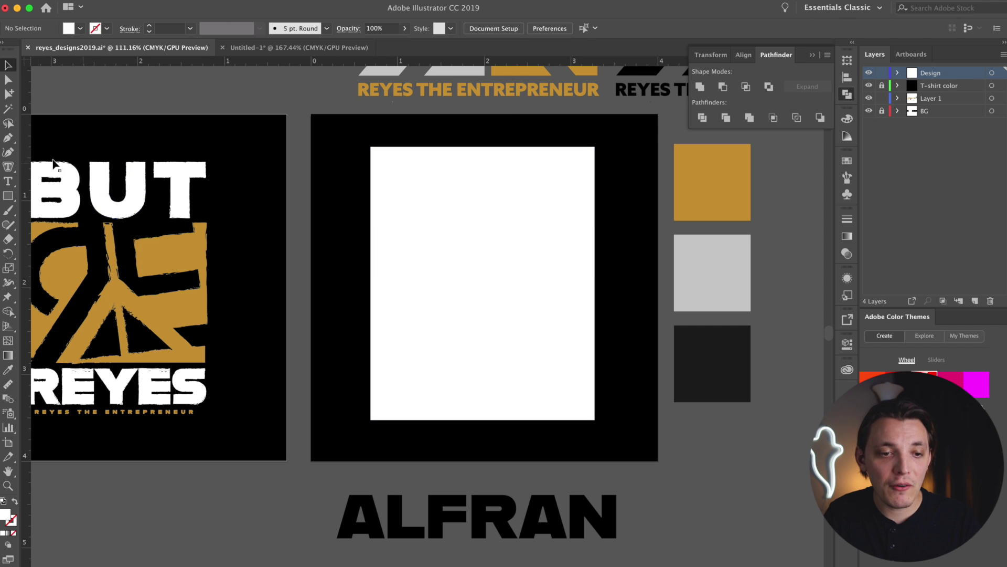
# Place vertical guides along the white rectangle's left and right edges and delete the rectangle.
pyautogui.press('super+r')
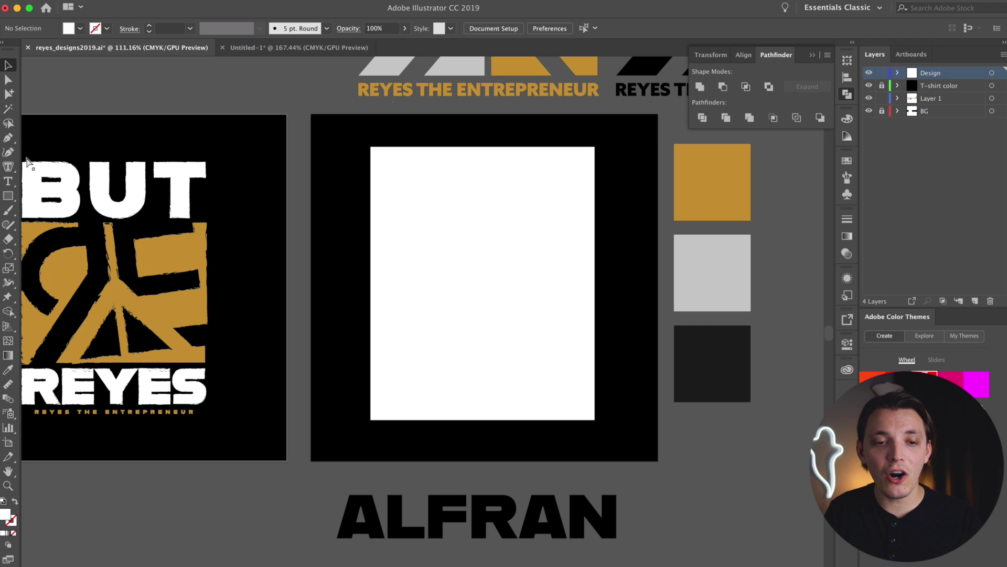
pyautogui.press('super+r')
pyautogui.click(278, 1)
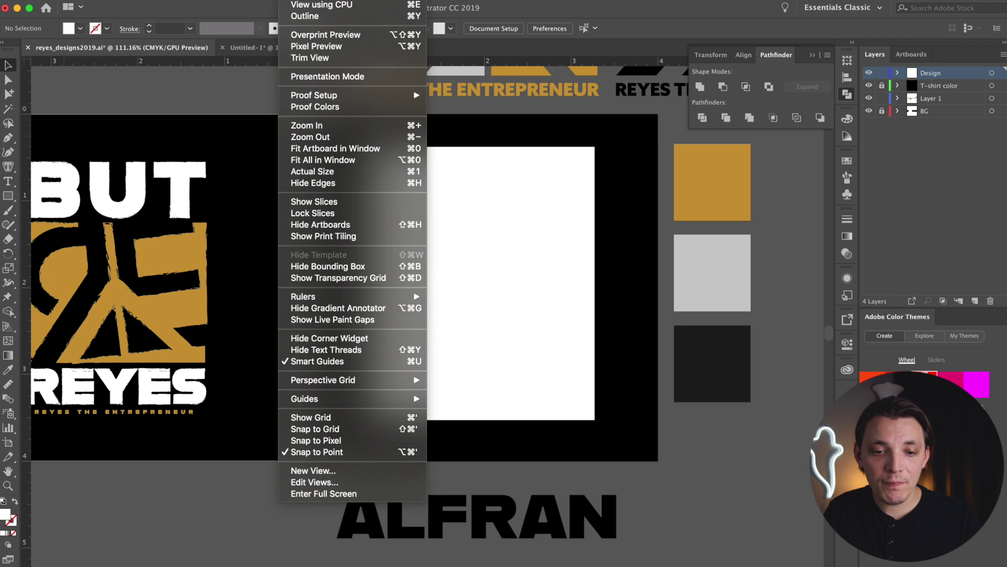
pyautogui.moveTo(336, 303)
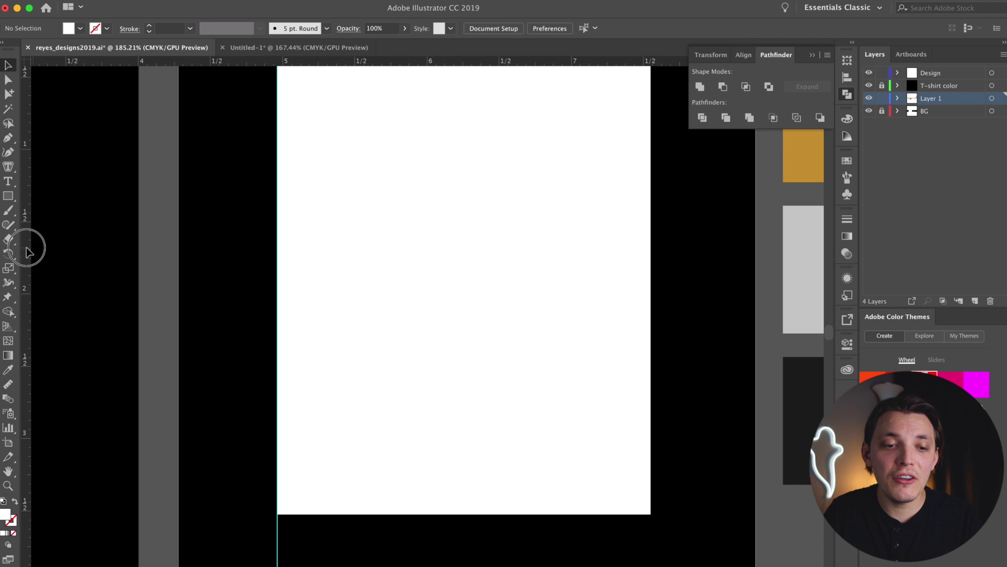
pyautogui.moveTo(32, 248); pyautogui.dragTo(651, 251)
pyautogui.click(533, 254)
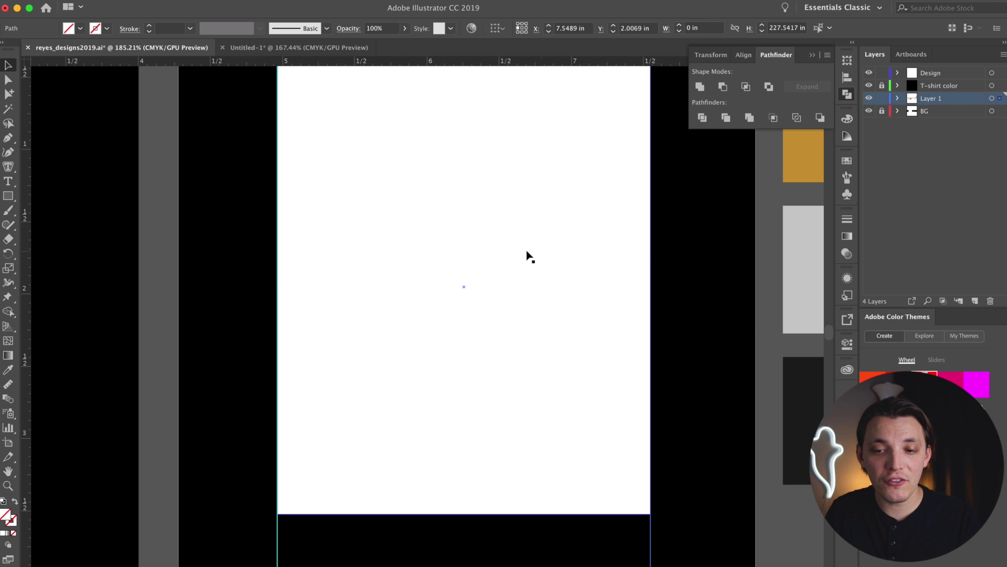
pyautogui.press('Delete')
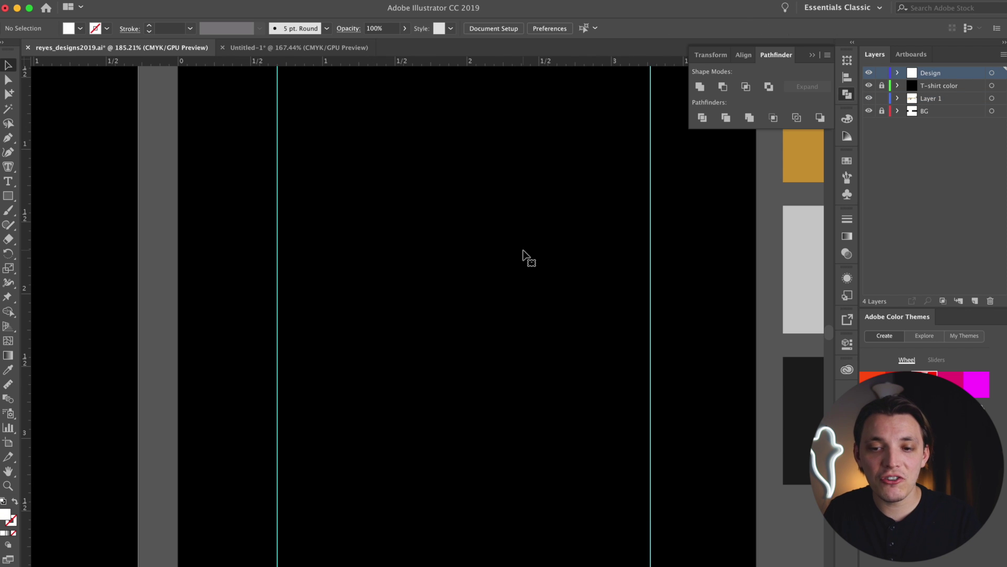
# Add the text "BUT" in the Alfarn font on the black artboard and fill it with white.
pyautogui.scroll(3, 490, 278)
pyautogui.scroll(-3, 512, 307)
pyautogui.moveTo(508, 295); pyautogui.dragTo(504, 268)
pyautogui.press('t')
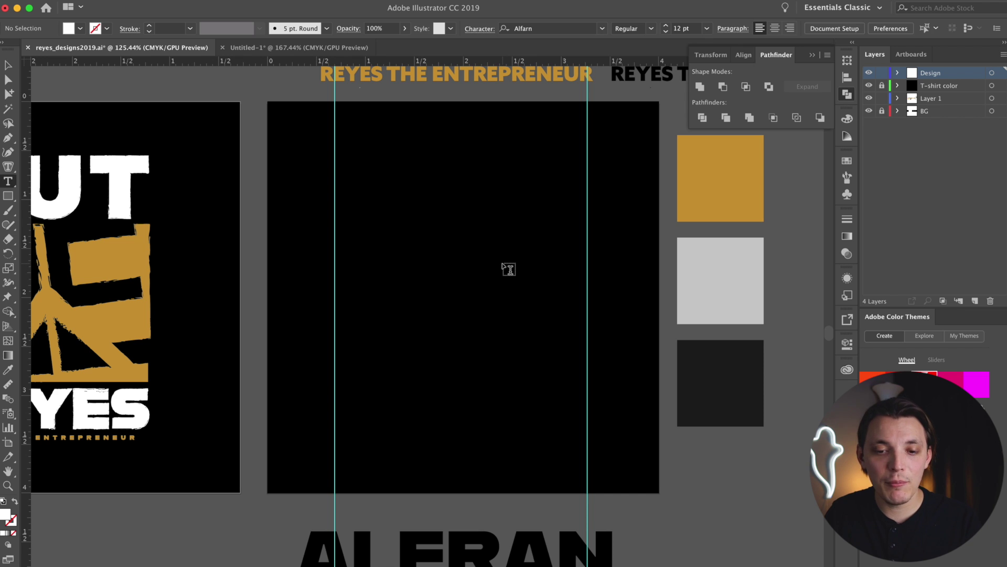
pyautogui.click(370, 240)
pyautogui.write('R')
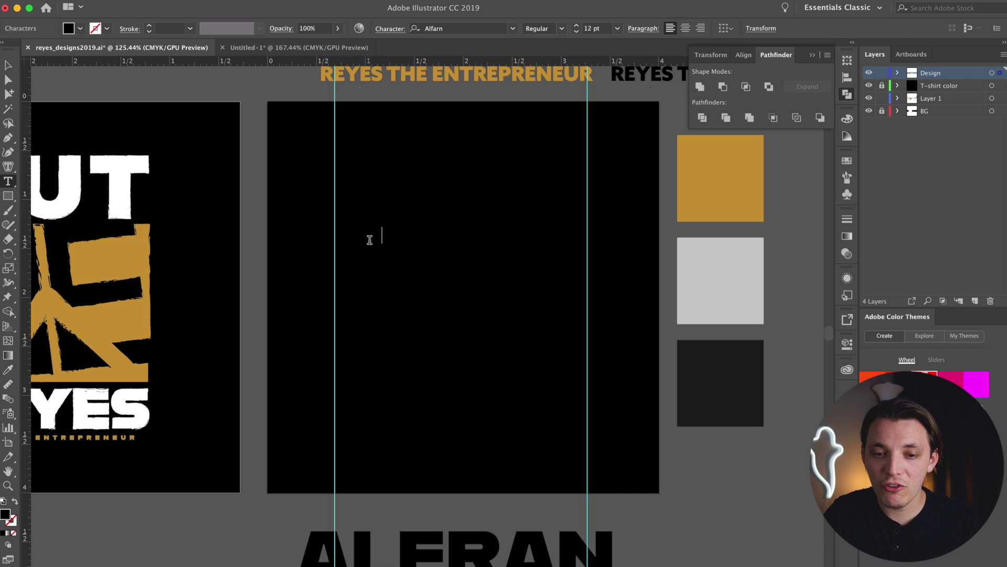
pyautogui.doubleClick(390, 239)
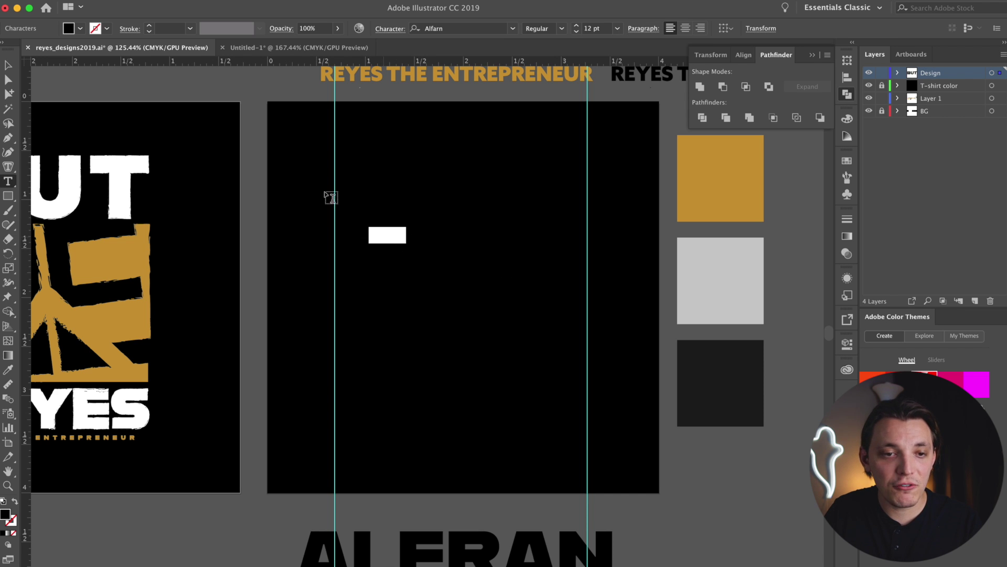
pyautogui.click(79, 29)
pyautogui.click(21, 53)
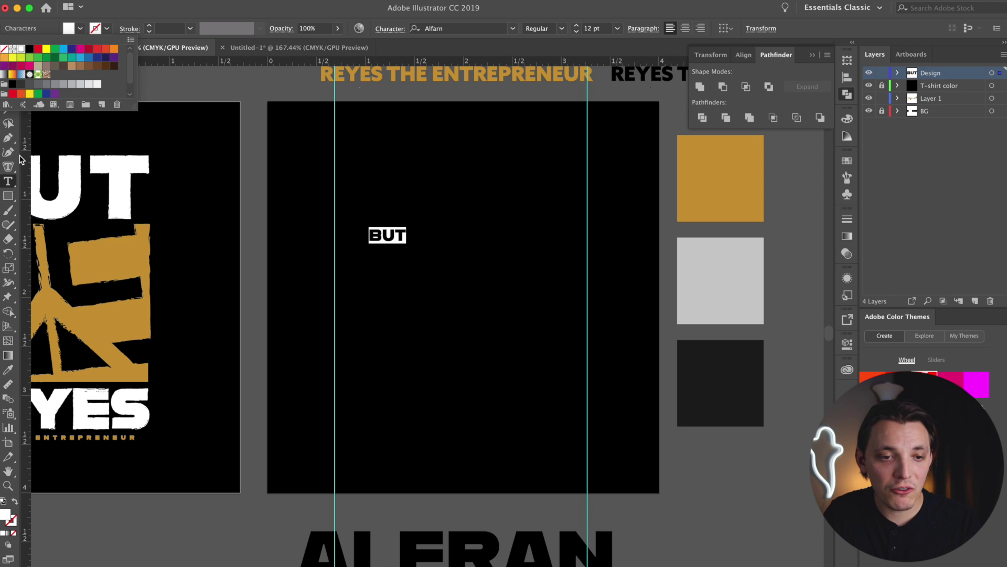
# Enlarge the "BUT" text to 85 pt and nudge it left until the B meets the left guide.
pyautogui.click(8, 65)
pyautogui.moveTo(402, 239); pyautogui.dragTo(597, 294)
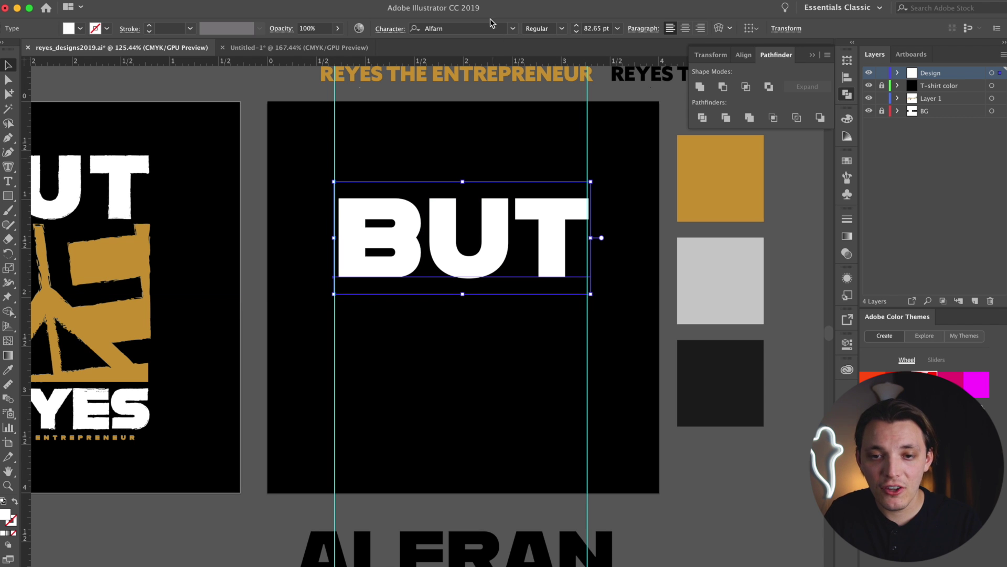
pyautogui.write('85')
pyautogui.press('Return')
pyautogui.press('Left')
pyautogui.press('Left')
pyautogui.press('Left')
pyautogui.press('Left')
pyautogui.press('Left')
pyautogui.press('Left')
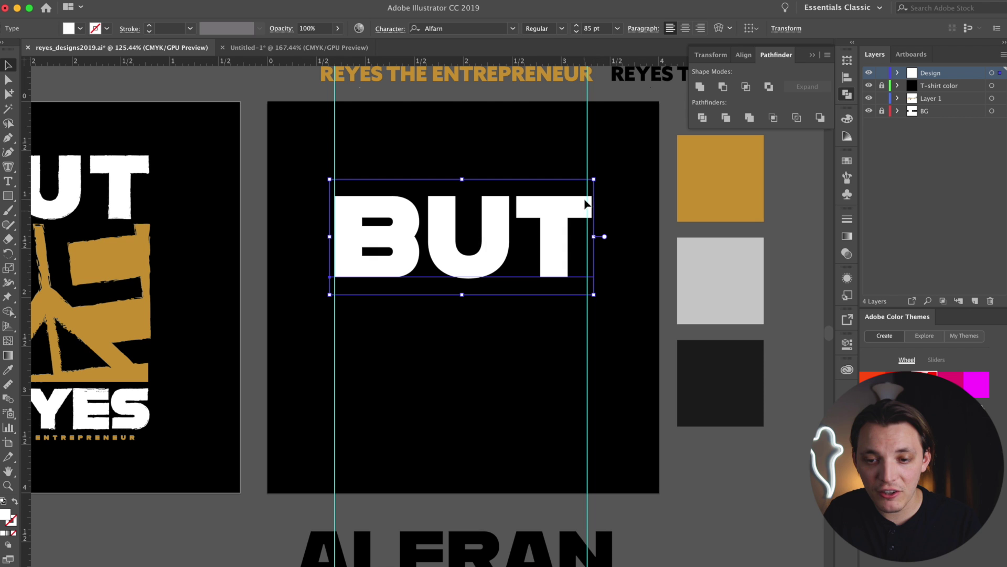
# Scale the "BUT" text down to 83.53 pt so it fits between the two vertical guides.
pyautogui.moveTo(592, 178); pyautogui.dragTo(589, 176)
pyautogui.click(611, 198)
pyautogui.click(575, 221)
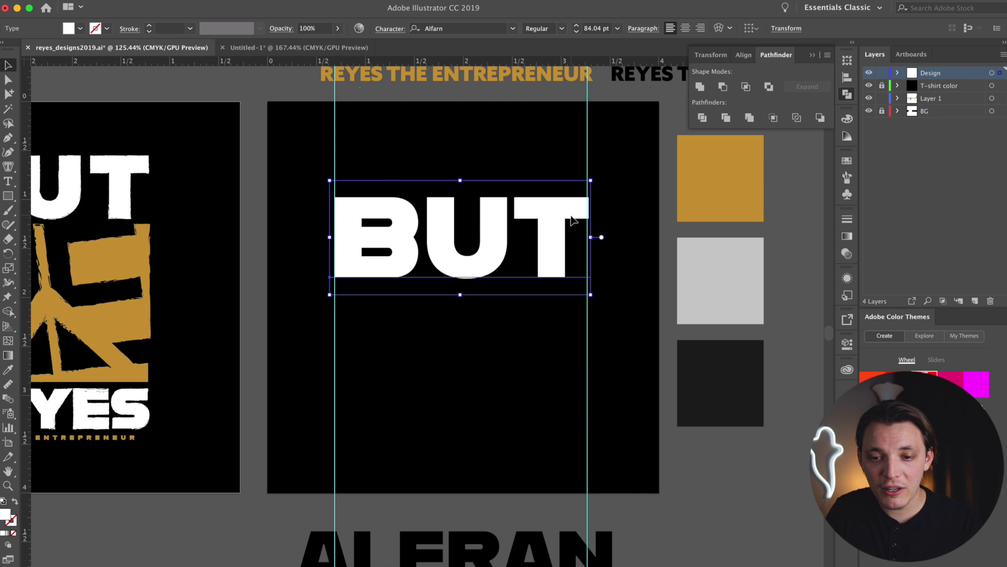
pyautogui.scroll(3, 600, 256)
pyautogui.moveTo(584, 112); pyautogui.dragTo(581, 108)
# Draw a white rectangle about 2.59 × 1.77 in between the guides, just beneath the "BUT" text.
pyautogui.press('t')
pyautogui.scroll(-2, 285, 336)
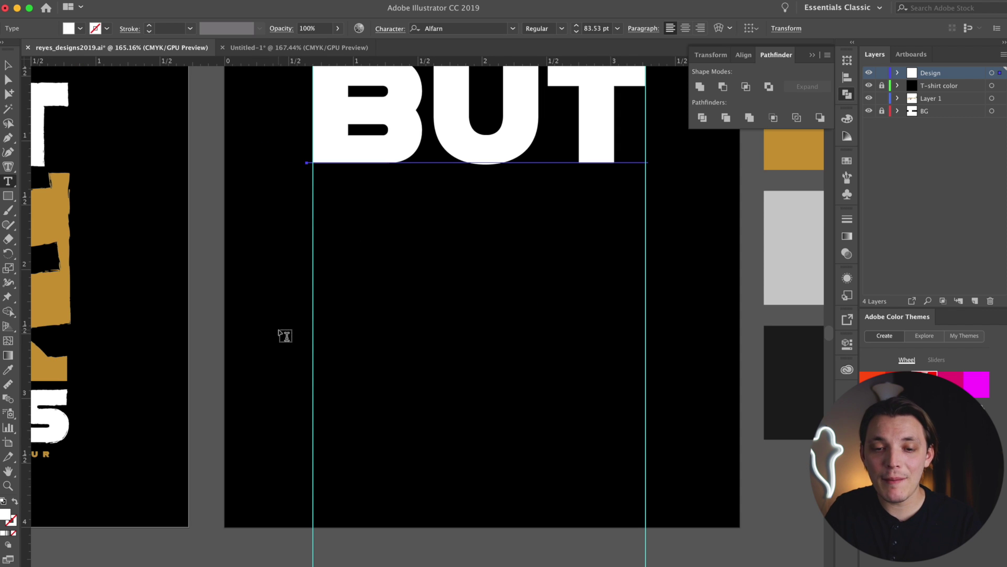
pyautogui.press('m')
pyautogui.moveTo(313, 179); pyautogui.dragTo(646, 408)
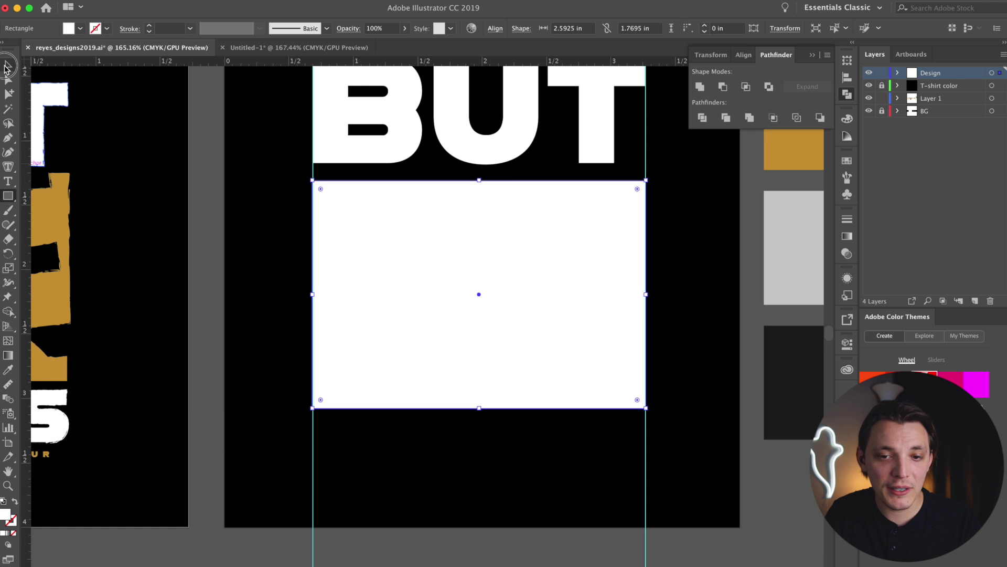
pyautogui.click(7, 66)
pyautogui.click(397, 475)
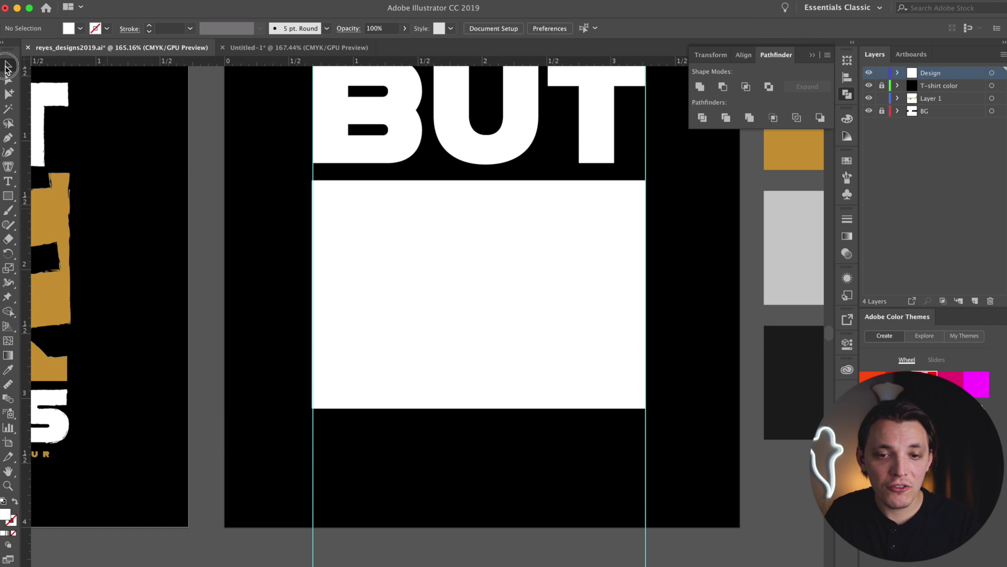
pyautogui.hscroll(-3, 295, 430)
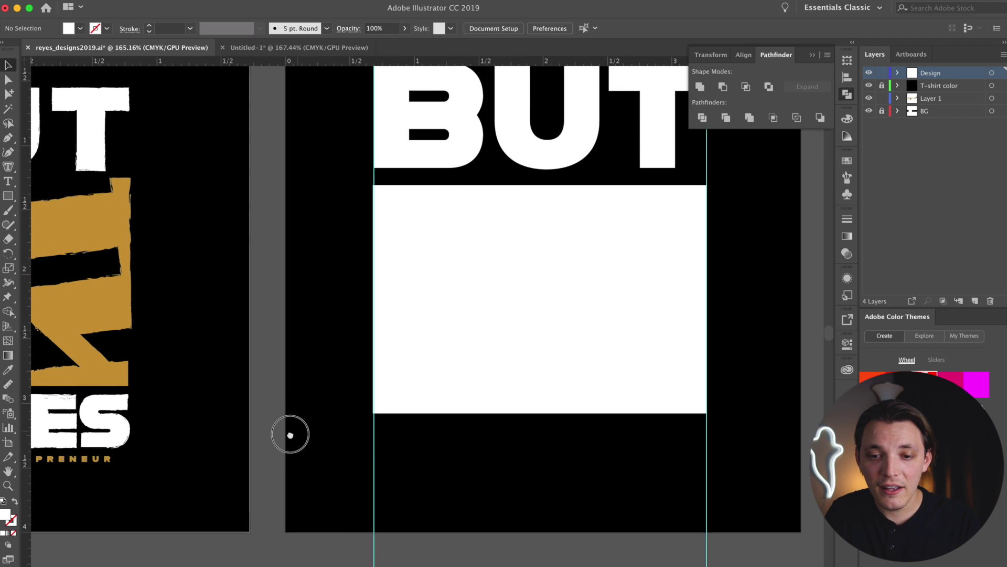
pyautogui.click(411, 356)
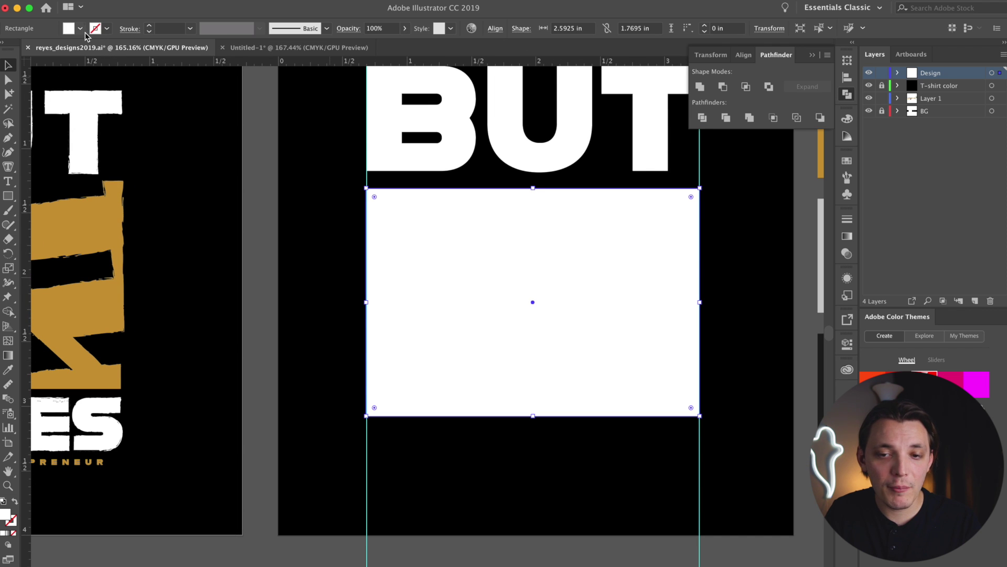
pyautogui.click(496, 28)
pyautogui.click(391, 62)
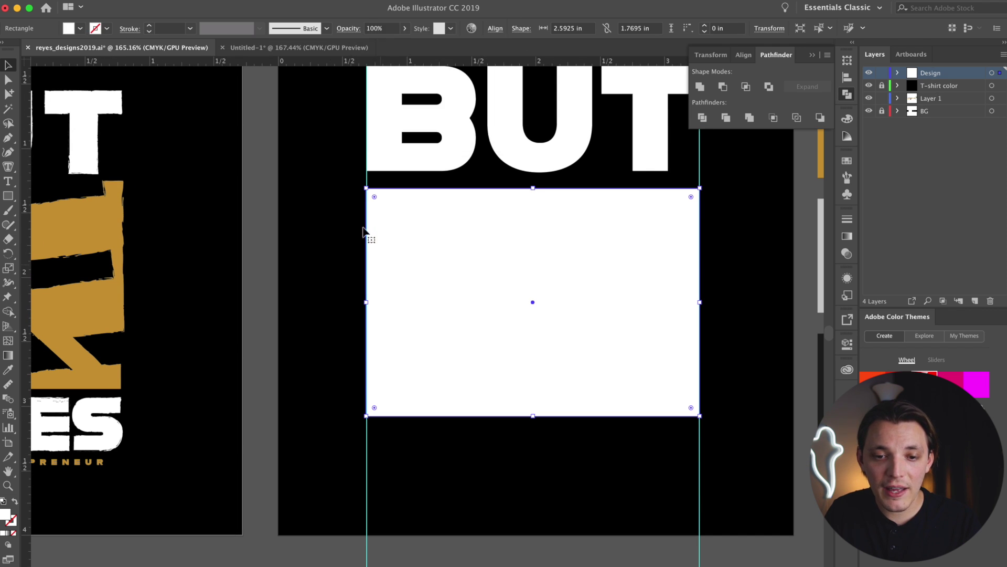
pyautogui.click(327, 231)
# Duplicate the "BUT" text below the white rectangle and change the copy's wording to "REYES".
pyautogui.scroll(-2, 325, 210)
pyautogui.moveTo(445, 128); pyautogui.dragTo(451, 475)
pyautogui.doubleClick(452, 475)
pyautogui.hotkey('ctrl', 'a')
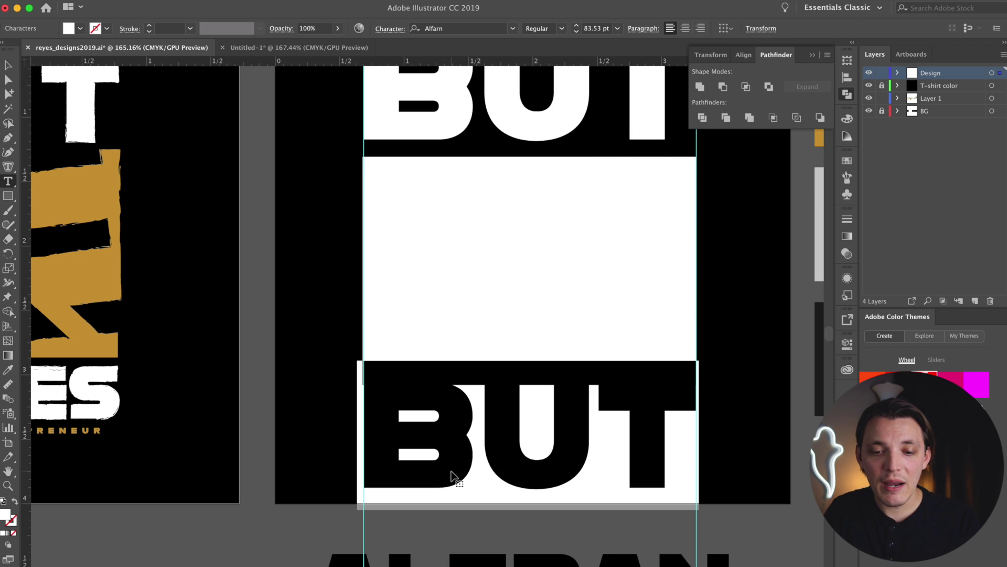
pyautogui.write('REYES')
# Scale "REYES" down to 50.19 pt to fit between the guides and position it just below the white rectangle.
pyautogui.click(8, 66)
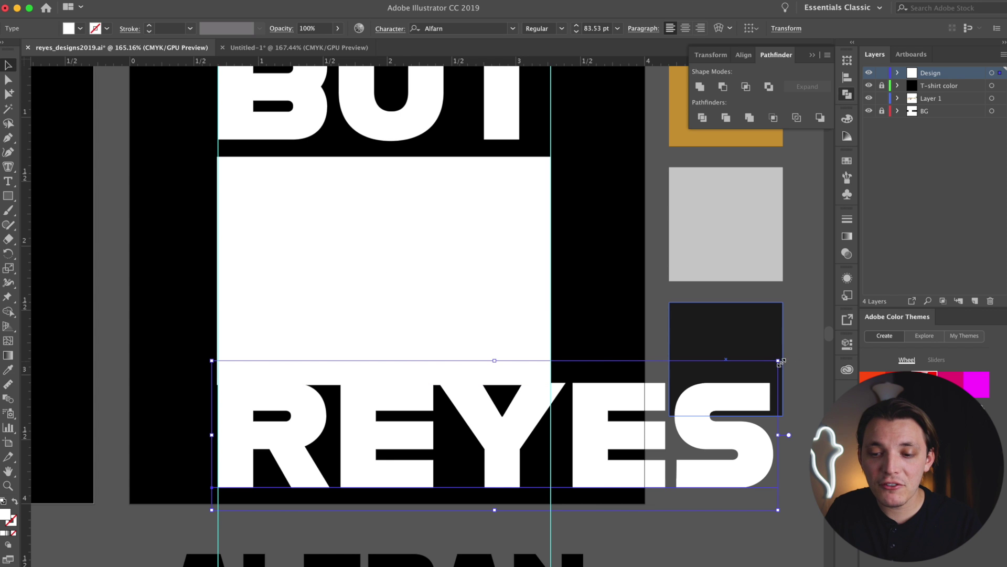
pyautogui.moveTo(778, 360); pyautogui.dragTo(551, 413)
pyautogui.moveTo(318, 429); pyautogui.dragTo(317, 438)
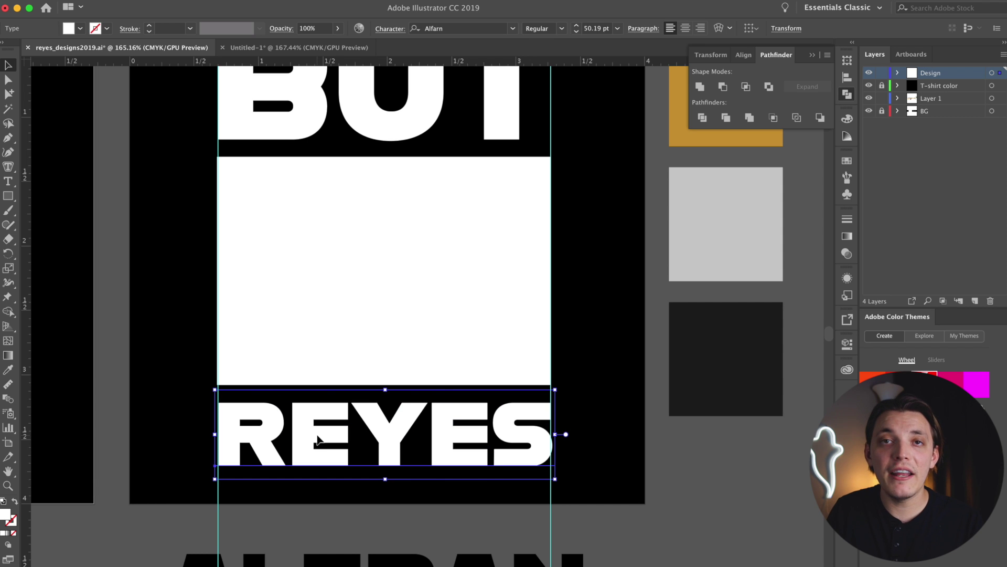
pyautogui.click(137, 198)
# Place horizontal guides along the baseline of "BUT" and the top edge of the white rectangle.
pyautogui.press('super+equal')
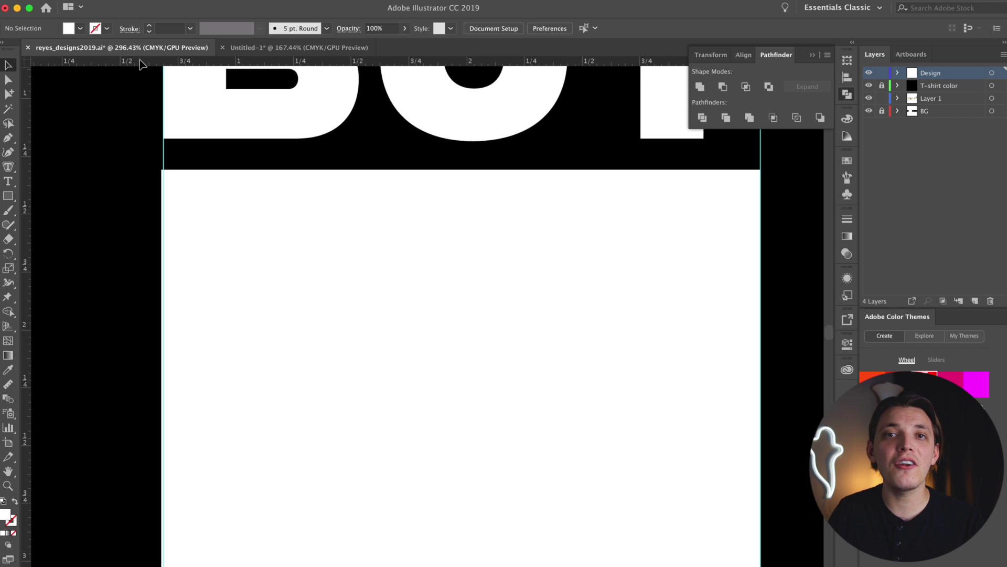
pyautogui.moveTo(140, 63); pyautogui.dragTo(135, 141)
pyautogui.moveTo(156, 60); pyautogui.dragTo(159, 169)
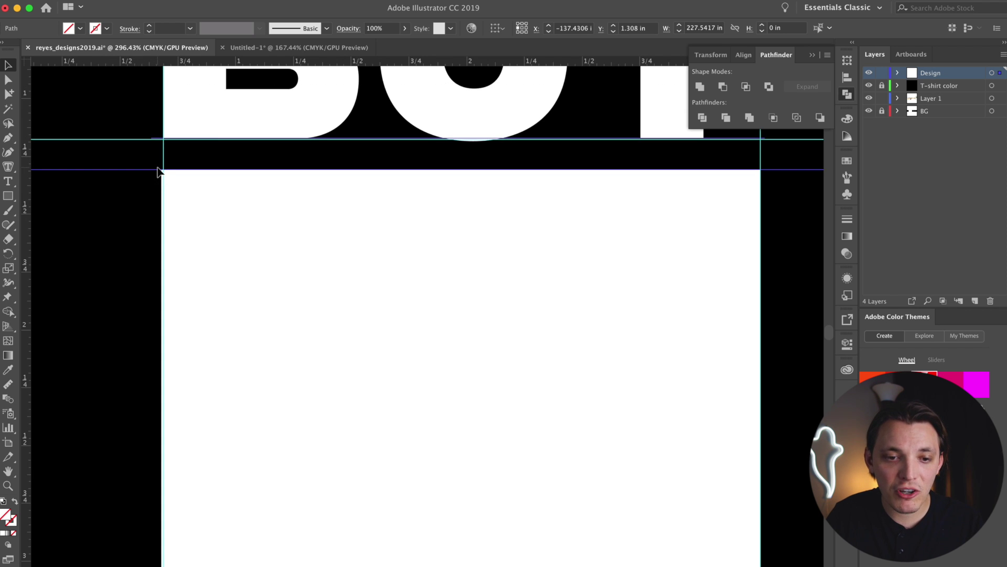
pyautogui.scroll(-5, 146, 181)
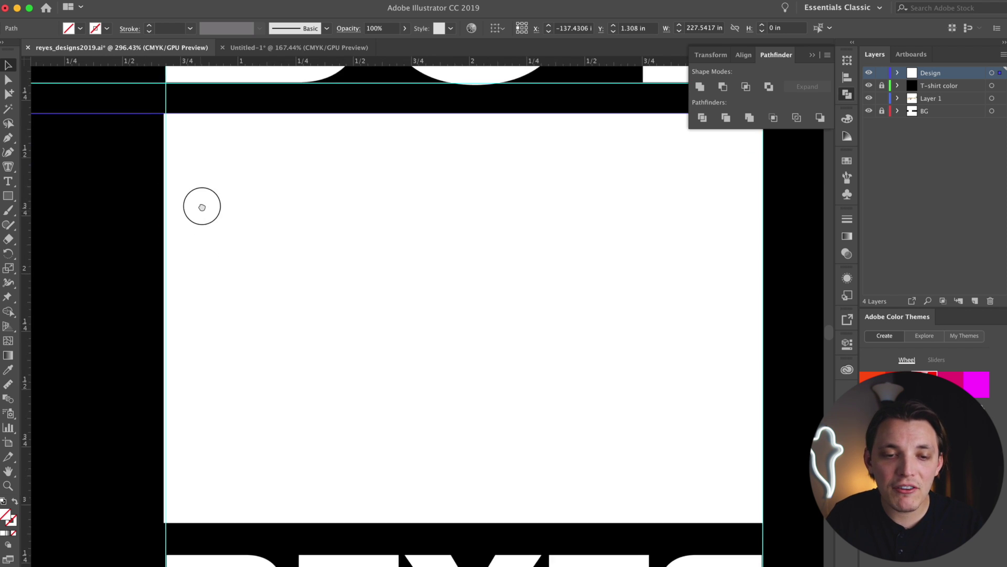
pyautogui.hscroll(-5, 200, 210)
pyautogui.hscroll(3, 367, 215)
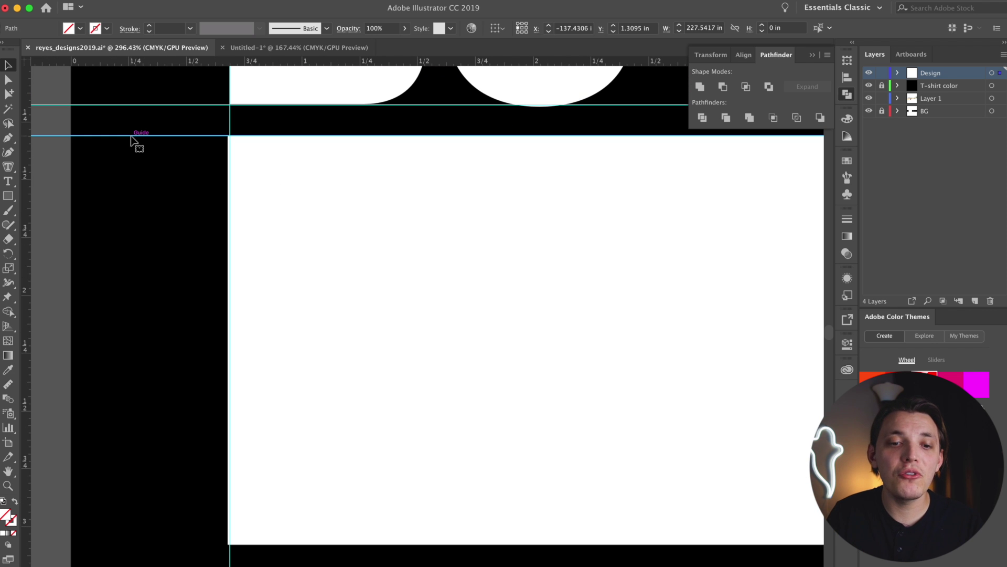
# Duplicate the pair of horizontal guides down to the rectangle's lower edge to mark the same gap above "REYES".
pyautogui.hotkey('shift', 'b')
pyautogui.scroll(-2, 158, 189)
pyautogui.hscroll(-3, 220, 226)
pyautogui.scroll(2, 220, 226)
pyautogui.scroll(1, 256, 242)
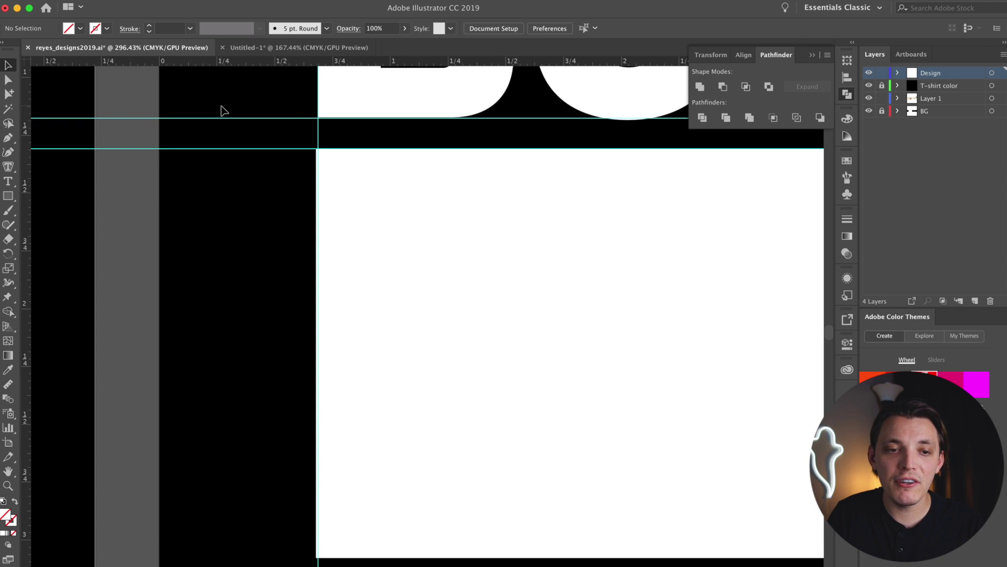
pyautogui.moveTo(225, 89)
pyautogui.mouseDown()
pyautogui.moveTo(254, 255)
pyautogui.moveTo(256, 188)
pyautogui.mouseUp()
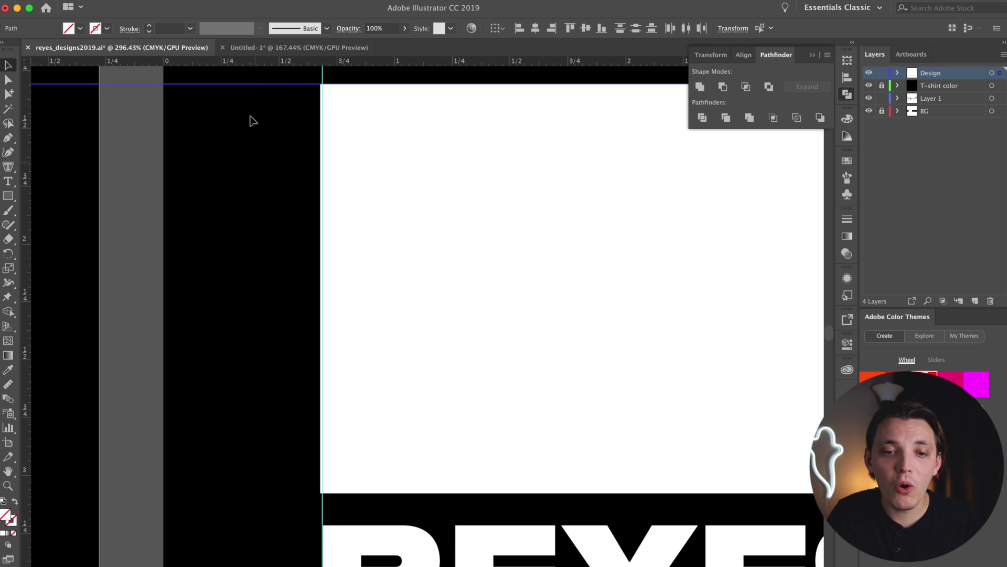
pyautogui.moveTo(256, 90); pyautogui.dragTo(270, 525)
pyautogui.click(343, 451)
# Recolor the "BUT" and "REYES" texts with the light gray sampled from the swatch square beside the artboard.
pyautogui.hotkey('ctrl', '0')
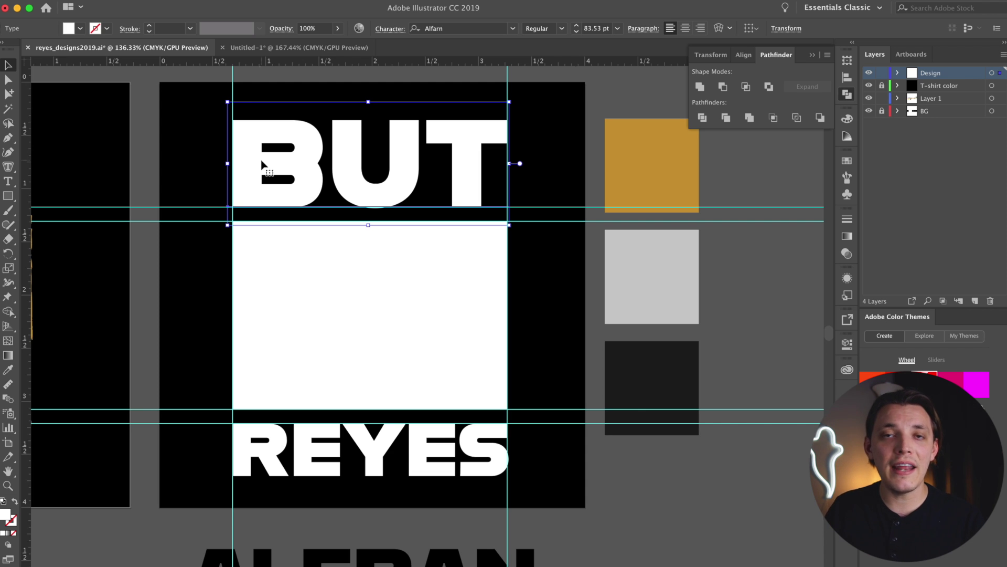
pyautogui.keyDown('shift'); pyautogui.click(291, 444); pyautogui.keyUp('shift')
pyautogui.click(9, 370)
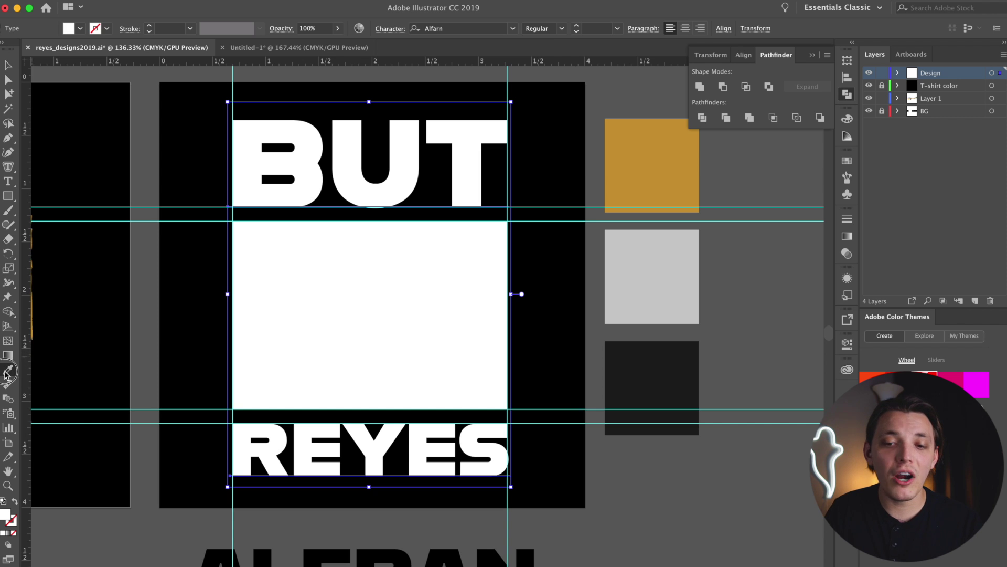
pyautogui.click(670, 257)
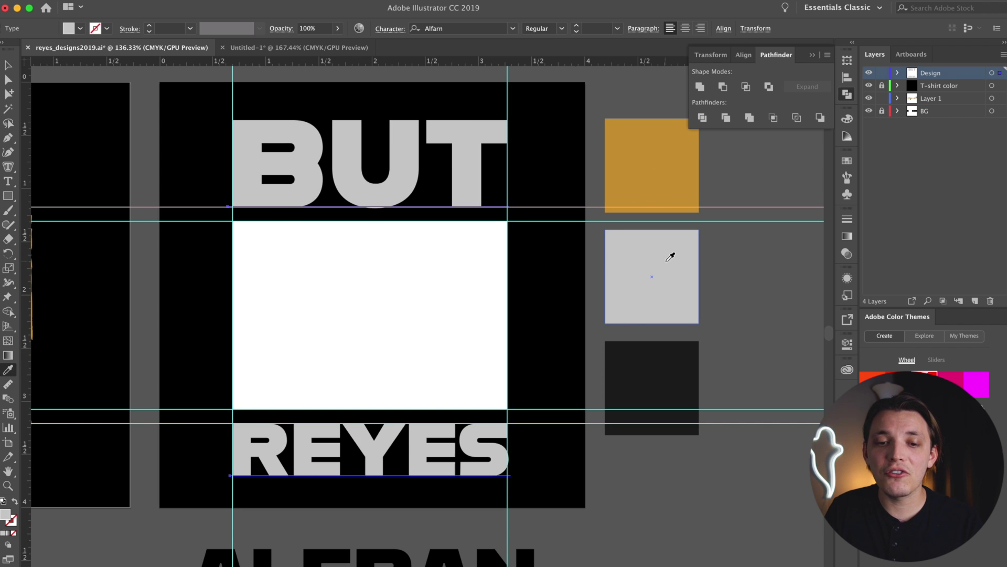
pyautogui.press('a')
pyautogui.scroll(-2, 560, 99)
pyautogui.hscroll(-2, 560, 99)
pyautogui.click(561, 100)
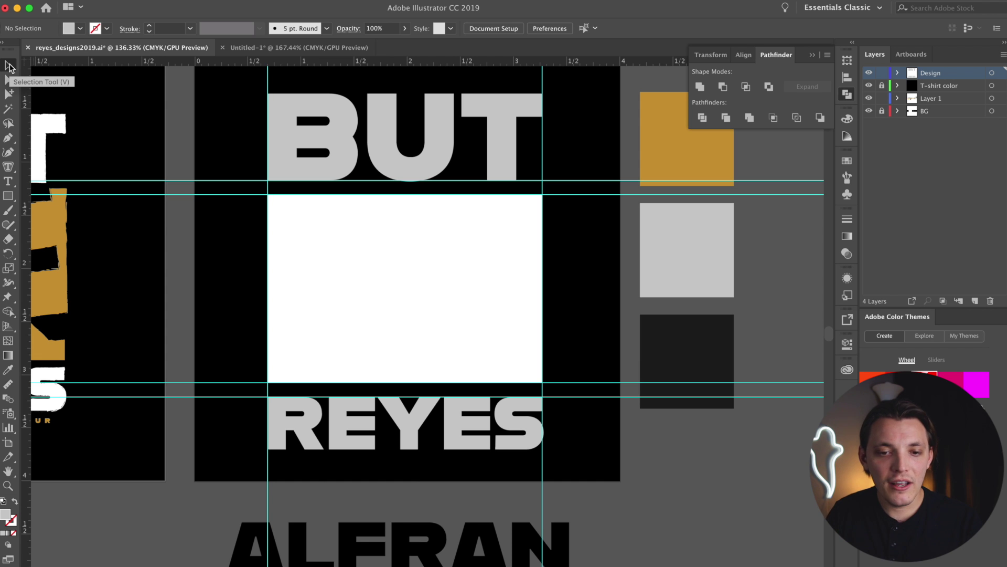
# Fill the white central rectangle with the gold sampled from the swatch square beside the artboard.
pyautogui.click(413, 333)
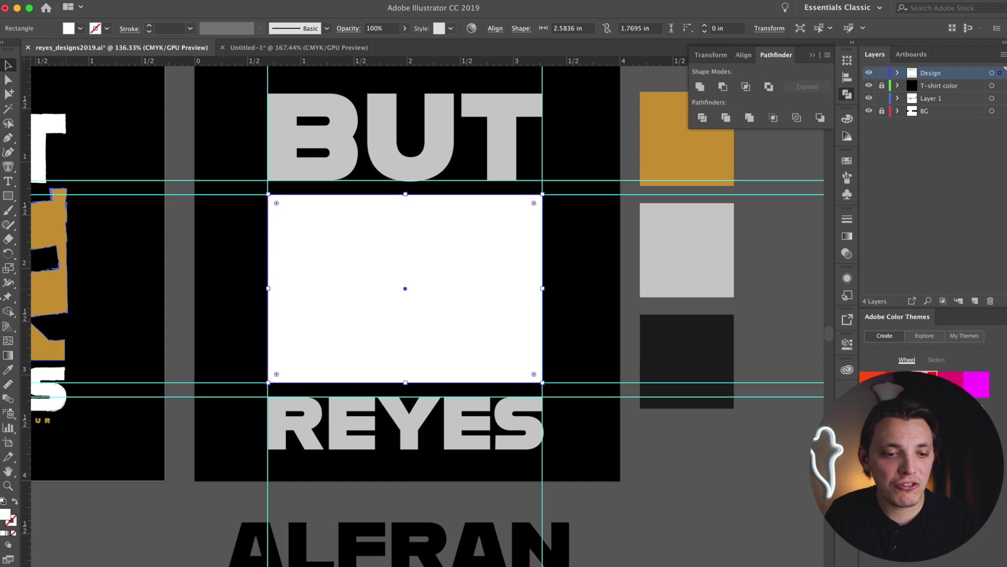
pyautogui.click(8, 369)
pyautogui.click(661, 147)
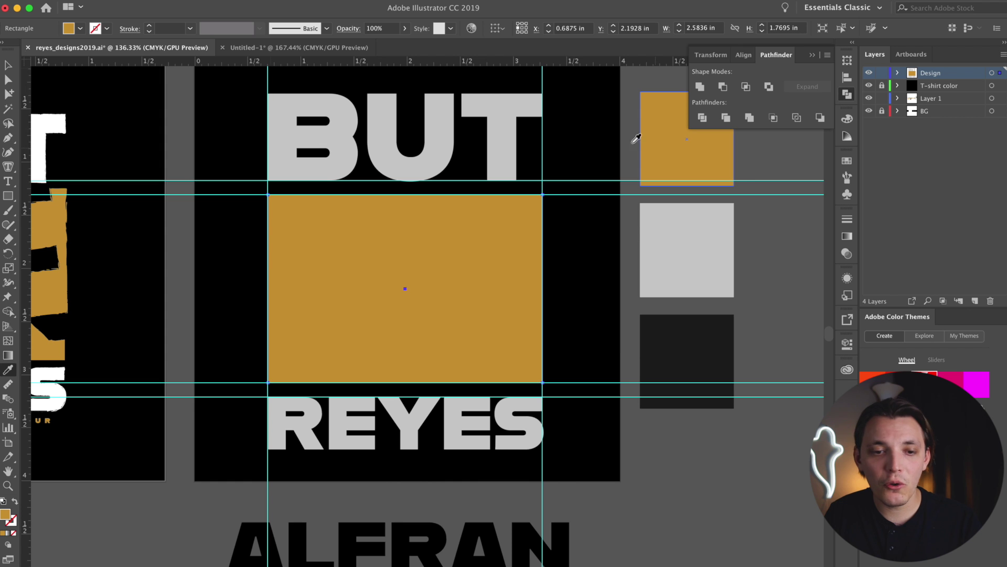
# Copy the black RE monogram from above the artboards into the Design layer, onto the artboard with the gold rectangle.
pyautogui.click(7, 63)
pyautogui.scroll(5, 472, 262)
pyautogui.hscroll(5, 472, 262)
pyautogui.click(618, 239)
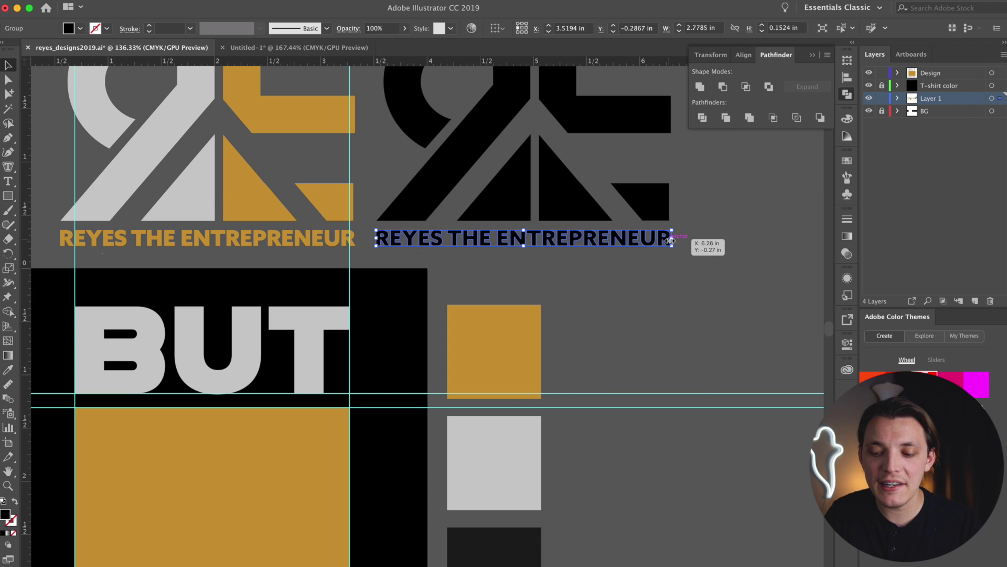
pyautogui.press('Delete')
pyautogui.scroll(1, 588, 267)
pyautogui.hscroll(-1, 587, 267)
pyautogui.click(577, 225)
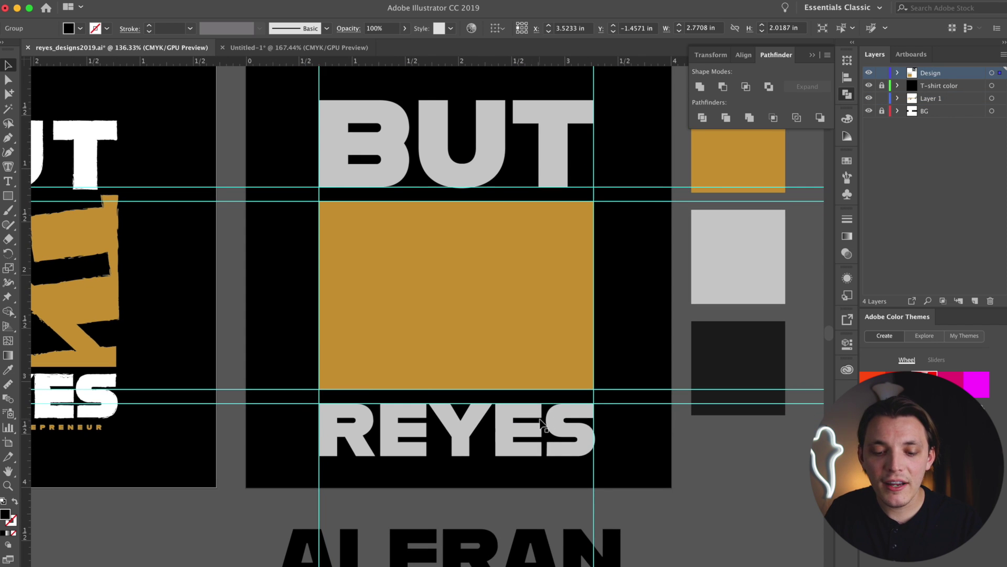
pyautogui.scroll(-1, 438, 262)
pyautogui.hotkey('ctrl', 'v')
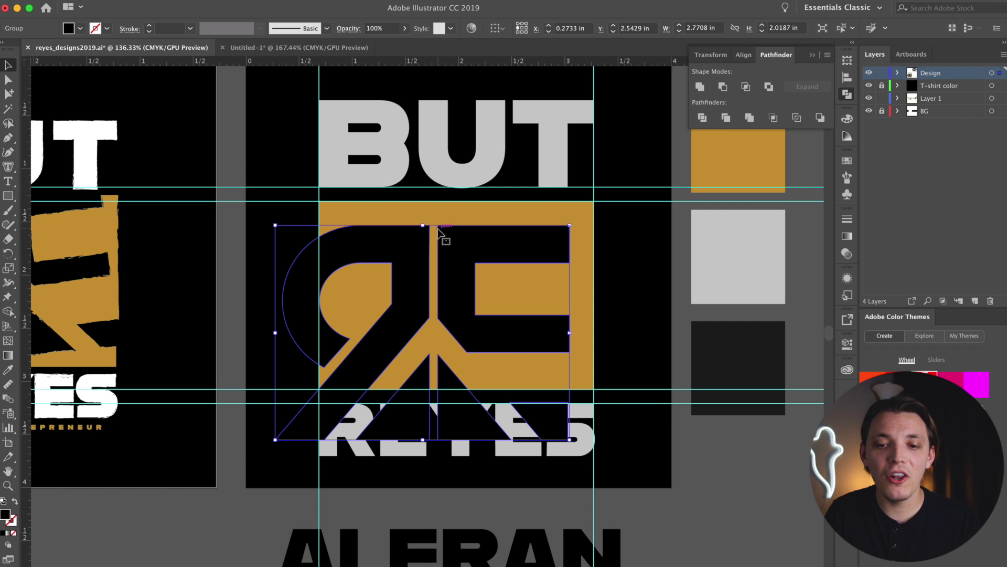
# Position the black monogram over the gold rectangle and tilt it slightly counter-clockwise, centered horizontally.
pyautogui.moveTo(461, 237); pyautogui.dragTo(484, 198)
pyautogui.click(497, 28)
pyautogui.click(538, 67)
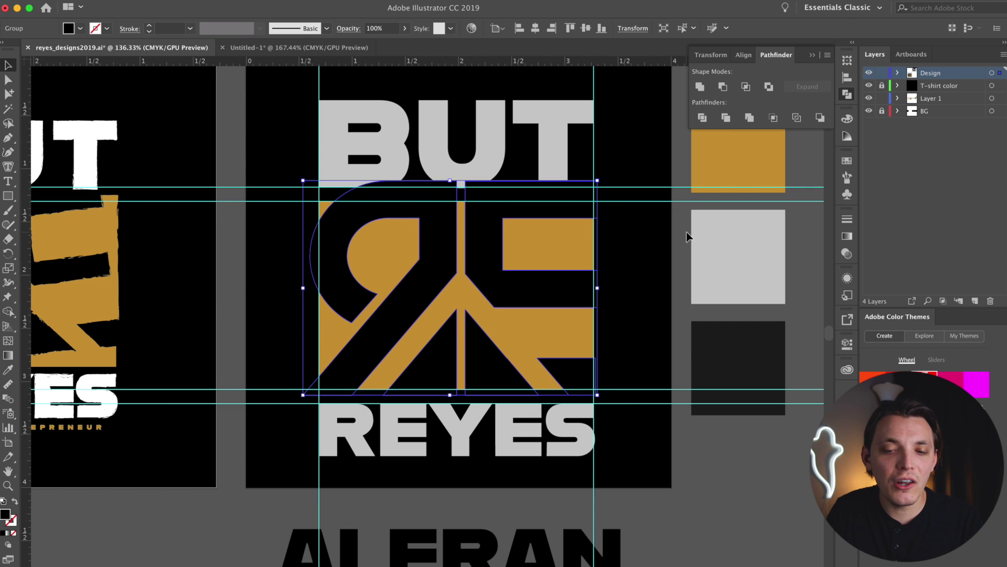
pyautogui.moveTo(597, 181); pyautogui.dragTo(536, 173)
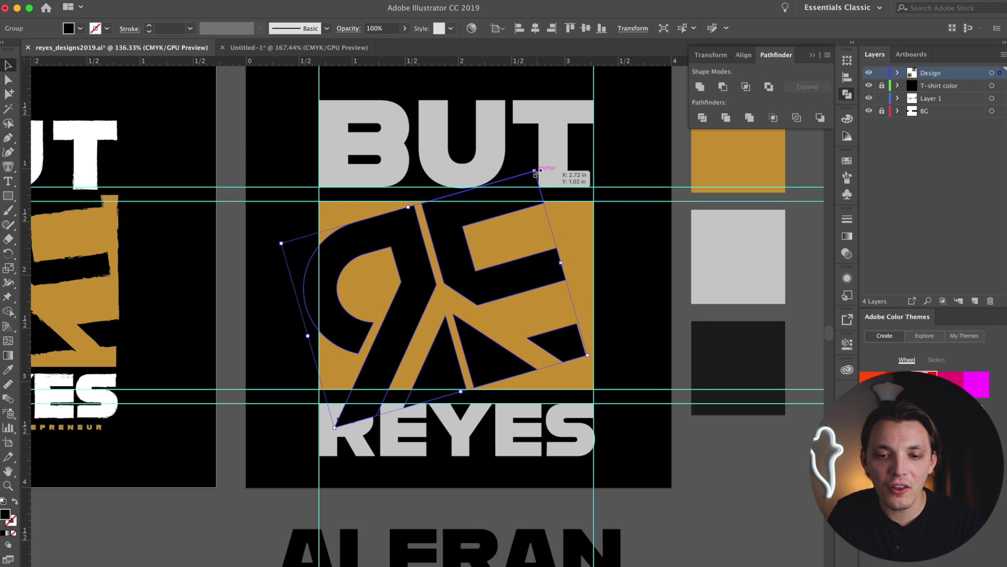
pyautogui.click(536, 29)
# Adjust the tilted monogram's position and size to span the gold rectangle's width, with both objects selected.
pyautogui.hotkey('shift', 'b')
pyautogui.press('super+shift+a')
pyautogui.hscroll(-5, 607, 254)
pyautogui.scroll(-3, 607, 254)
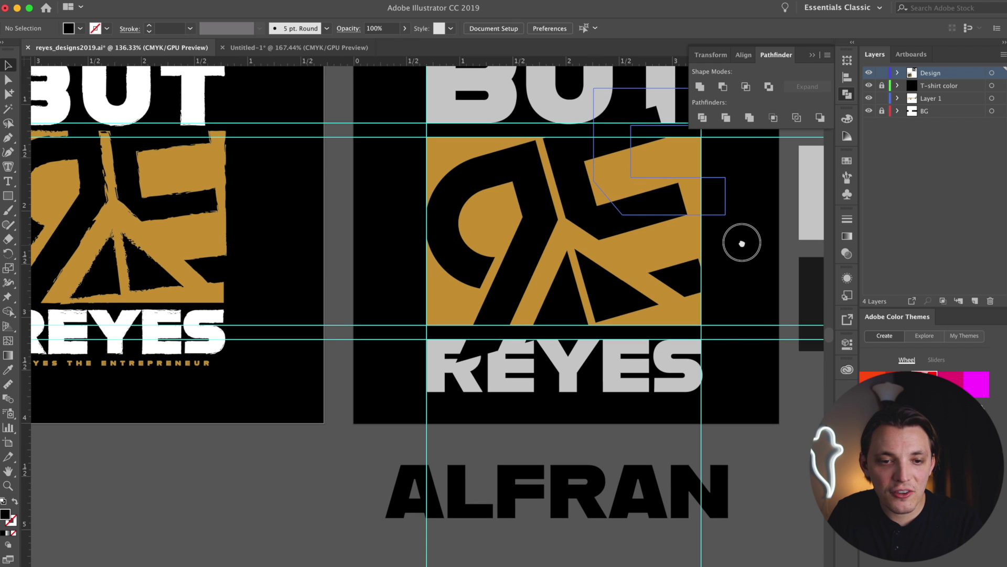
pyautogui.moveTo(495, 299); pyautogui.dragTo(470, 312)
pyautogui.press('v')
pyautogui.click(519, 317)
pyautogui.moveTo(382, 190); pyautogui.dragTo(382, 185)
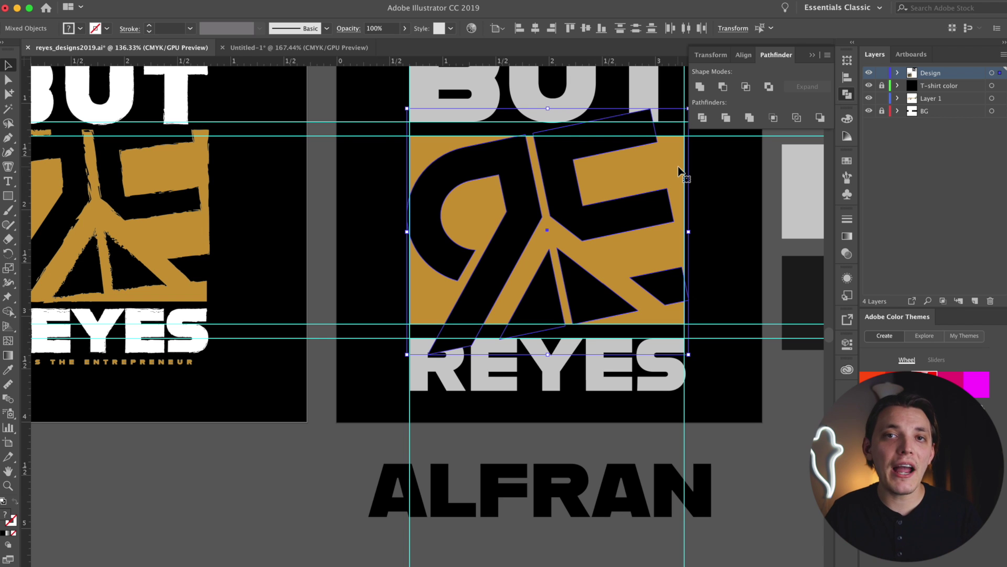
pyautogui.moveTo(678, 170); pyautogui.dragTo(711, 224)
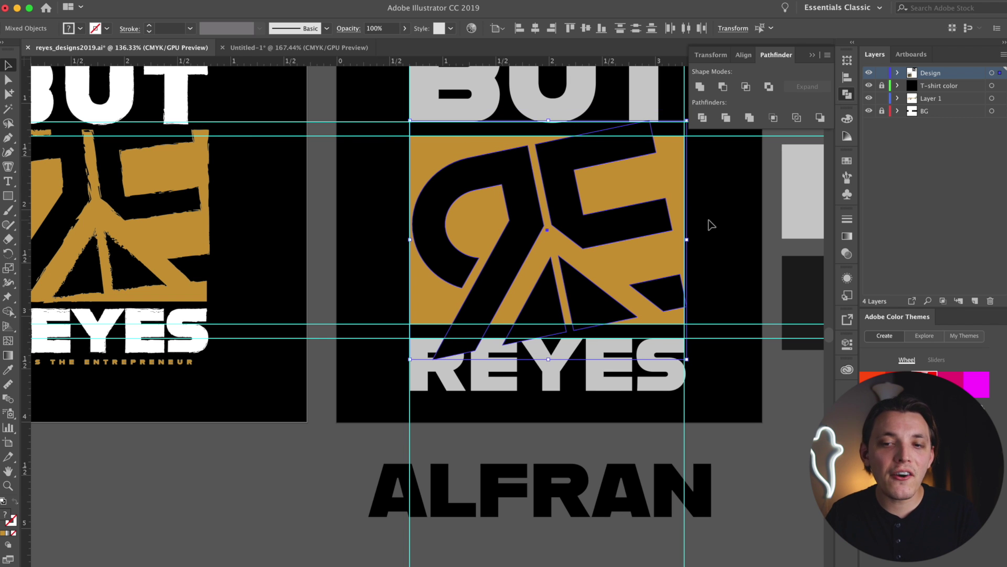
pyautogui.hotkey('ctrl', 'z')
pyautogui.hotkey('ctrl', 'shift', 'z')
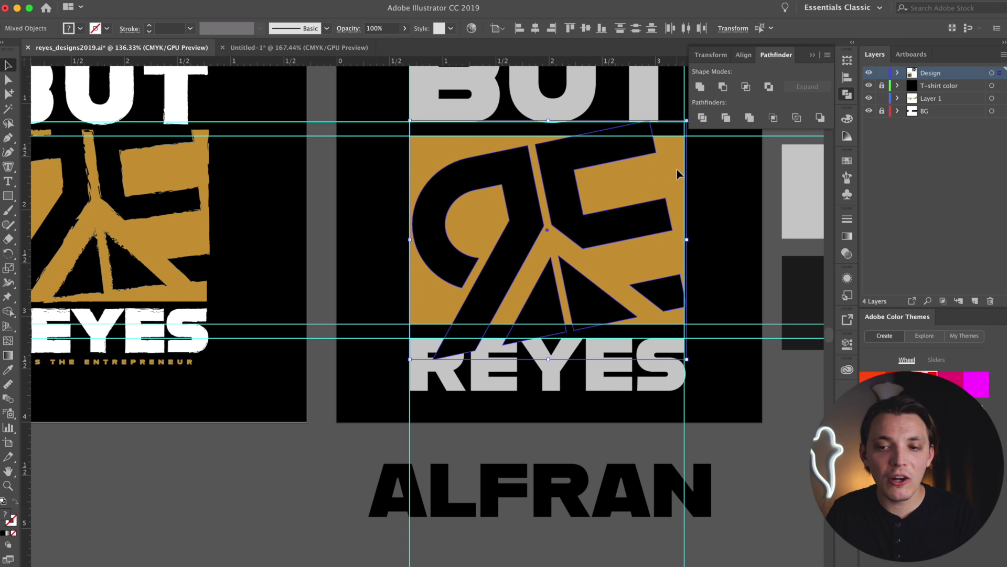
# Cut the monogram out of the gold rectangle with Minus Front and hide the guides.
pyautogui.click(723, 87)
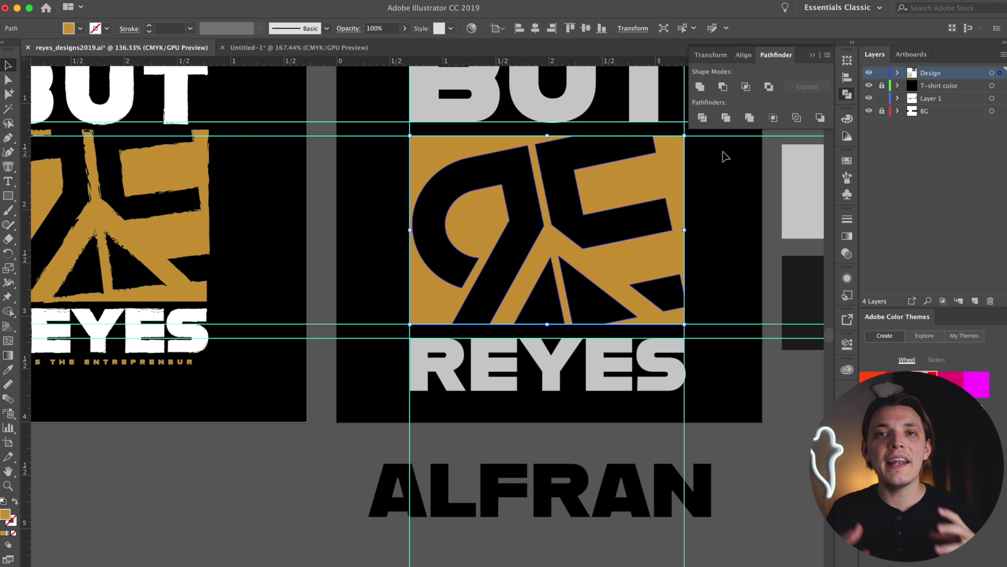
pyautogui.click(714, 204)
pyautogui.press('super+semicolon')
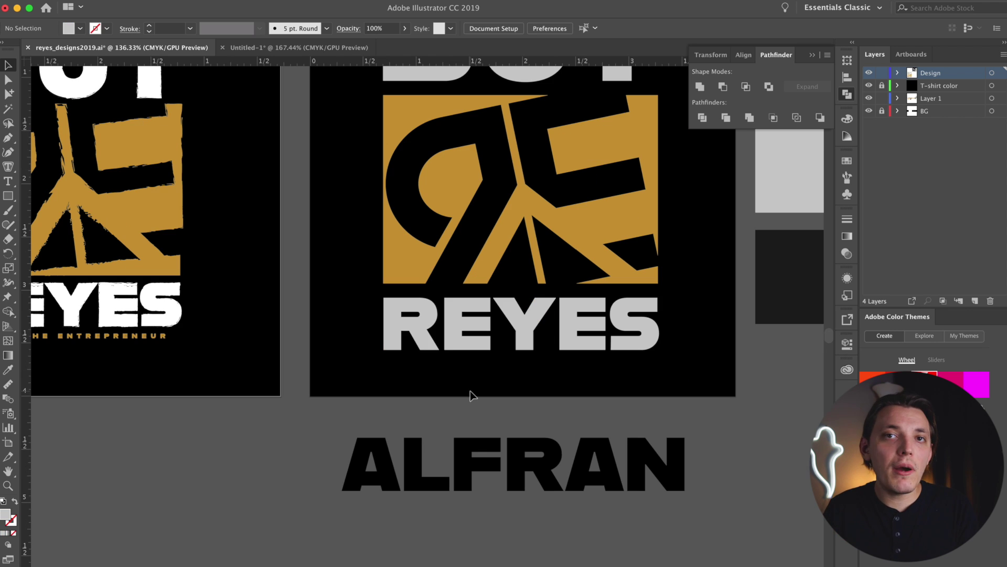
# Duplicate the "REYES" text directly below itself and change the copy's wording to "REYES THE".
pyautogui.keyDown('alt'); pyautogui.moveTo(481, 342); pyautogui.dragTo(482, 399); pyautogui.keyUp('alt')
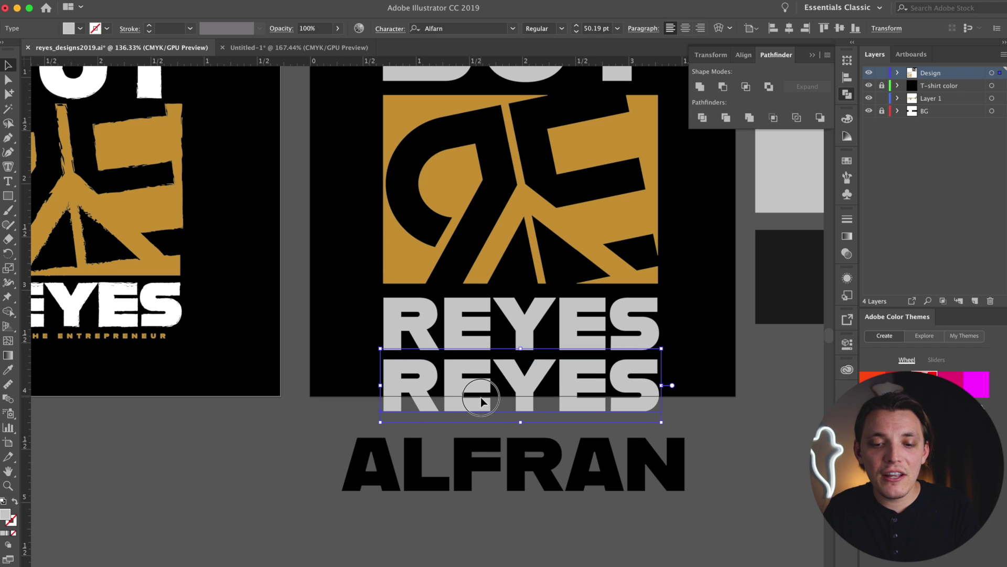
pyautogui.doubleClick(482, 396)
pyautogui.doubleClick(481, 396)
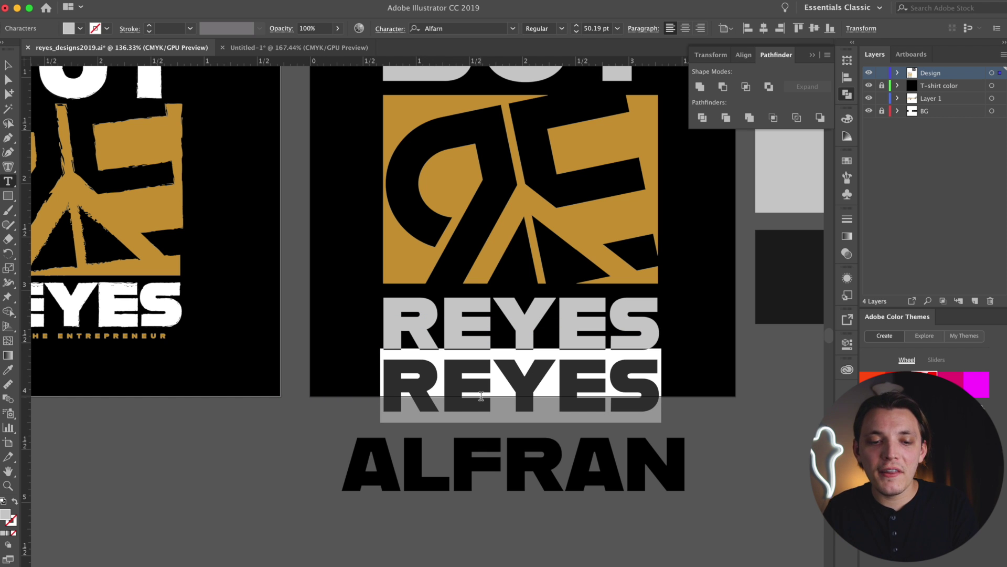
pyautogui.write('REYES THE')
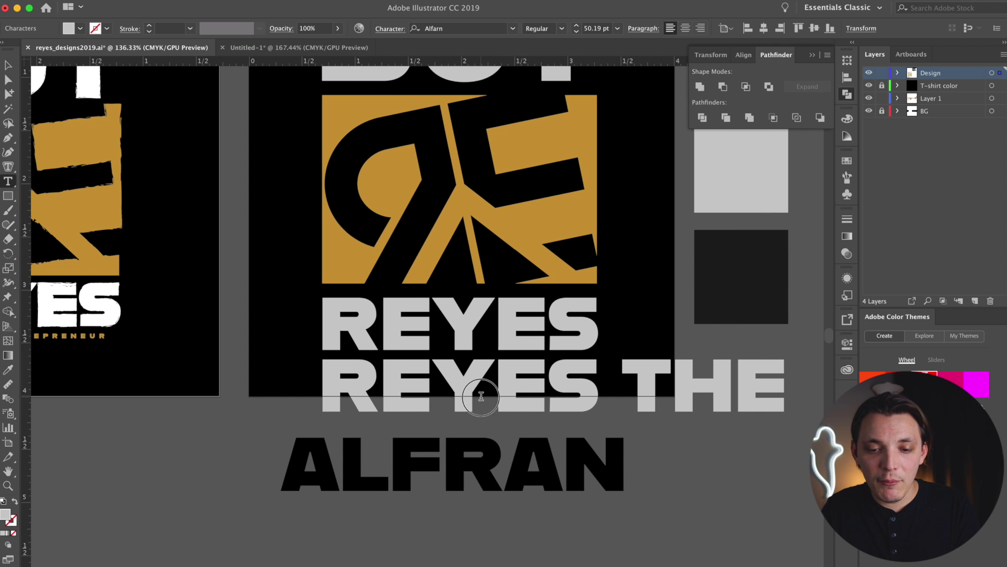
# Set the "REYES THE" line to 12 pt and extend its wording to "REYES THE ENTREPRENEUR".
pyautogui.tripleClick(481, 396)
pyautogui.click(576, 33)
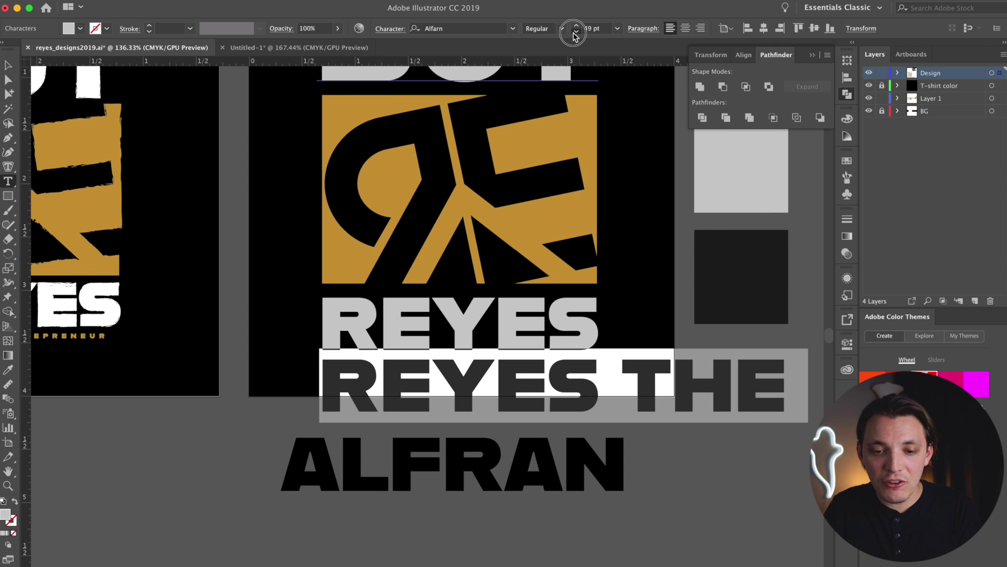
pyautogui.click(576, 32)
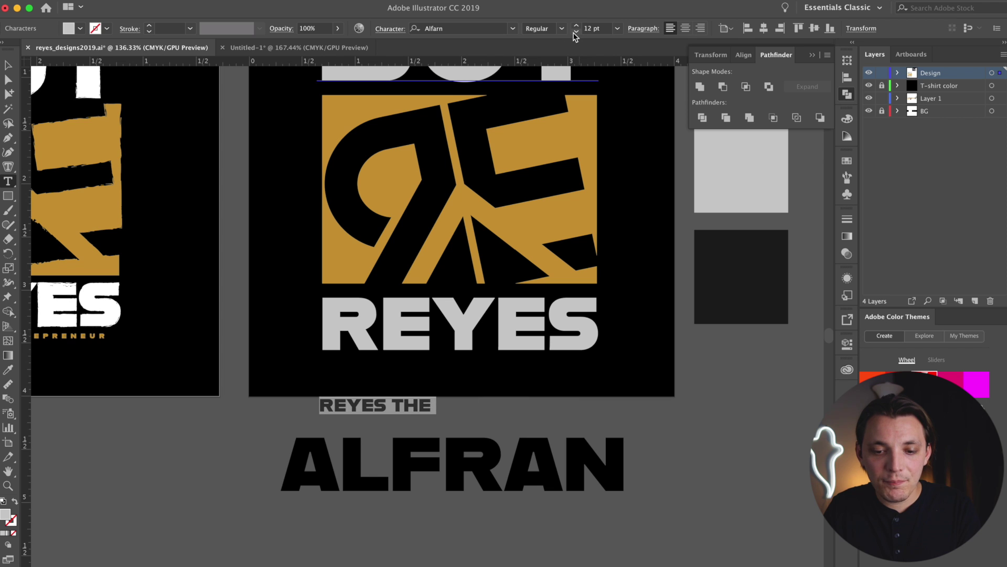
pyautogui.click(430, 409)
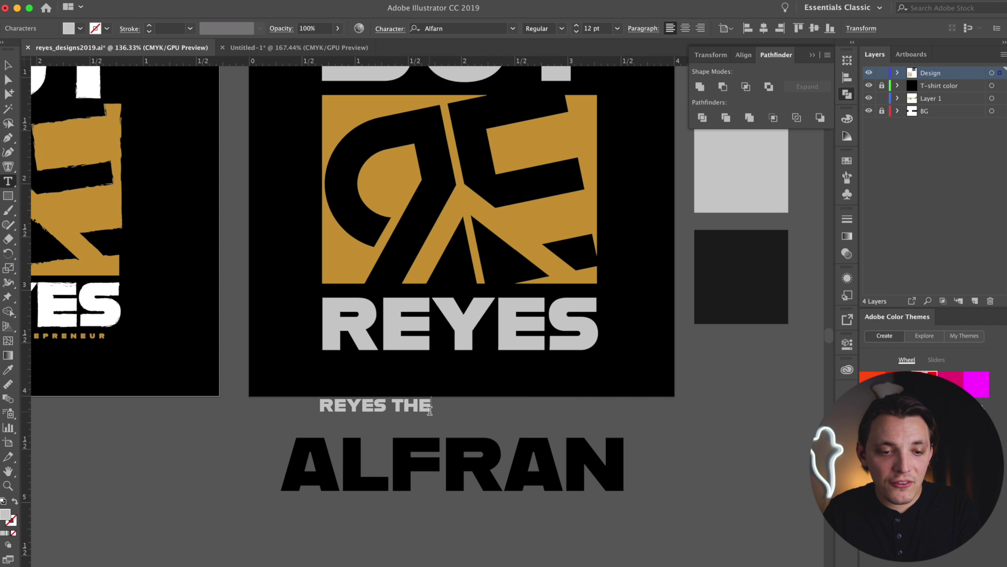
pyautogui.write('ENTRE')
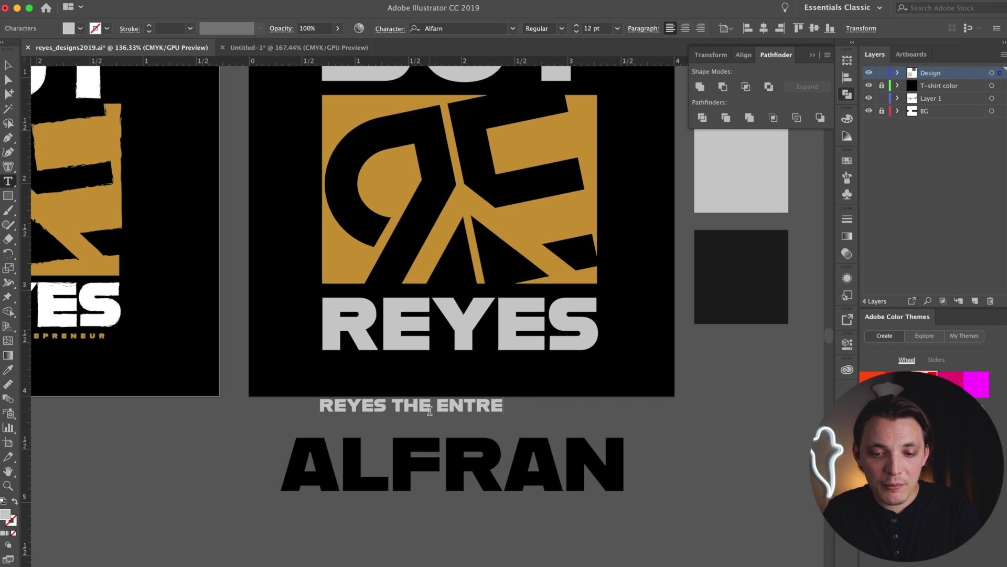
pyautogui.write('PRENEUR')
pyautogui.press('Escape')
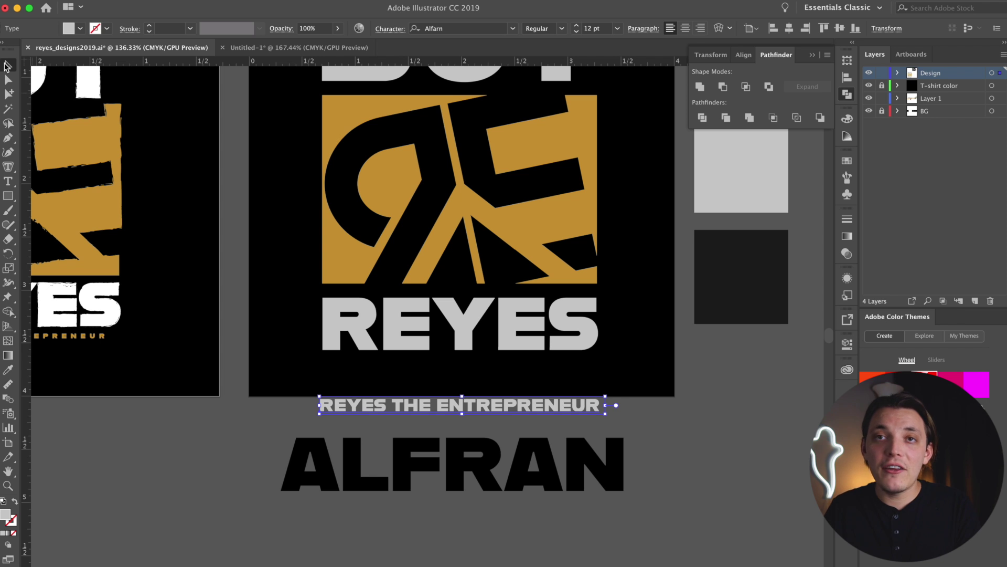
# Color the "REYES THE ENTREPRENEUR" line with the gold sampled from the central rectangle.
pyautogui.click(8, 370)
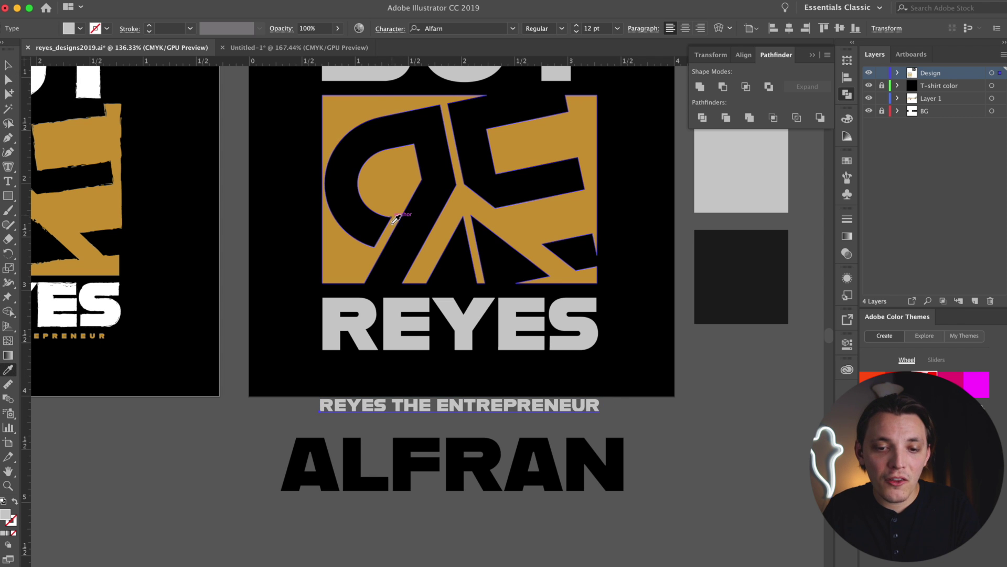
pyautogui.click(344, 254)
pyautogui.click(8, 65)
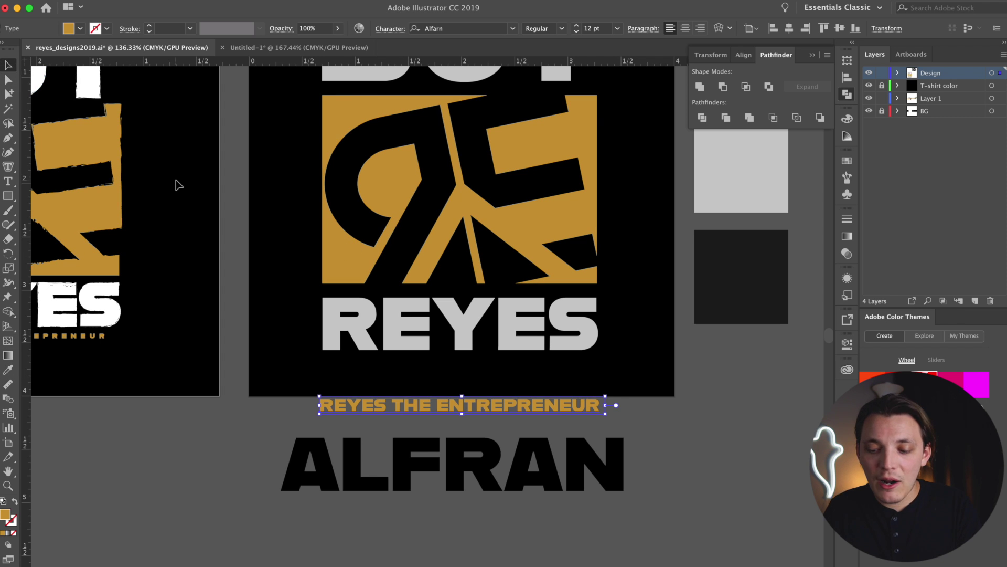
# Increase the tracking of the "REYES THE ENTREPRENEUR" line to 360.
pyautogui.hotkey('alt', 'Right')
pyautogui.hotkey('alt', 'Right')
pyautogui.hotkey('alt', 'Right')
pyautogui.hotkey('alt', 'Right')
pyautogui.hotkey('alt', 'Right')
pyautogui.hotkey('alt', 'Right')
pyautogui.hotkey('alt', 'Right')
pyautogui.hotkey('alt', 'Right')
pyautogui.hotkey('alt', 'Right')
pyautogui.hotkey('alt', 'Right')
pyautogui.hotkey('alt', 'Right')
pyautogui.hotkey('alt', 'Right')
pyautogui.hotkey('alt', 'Right')
pyautogui.hotkey('alt', 'Right')
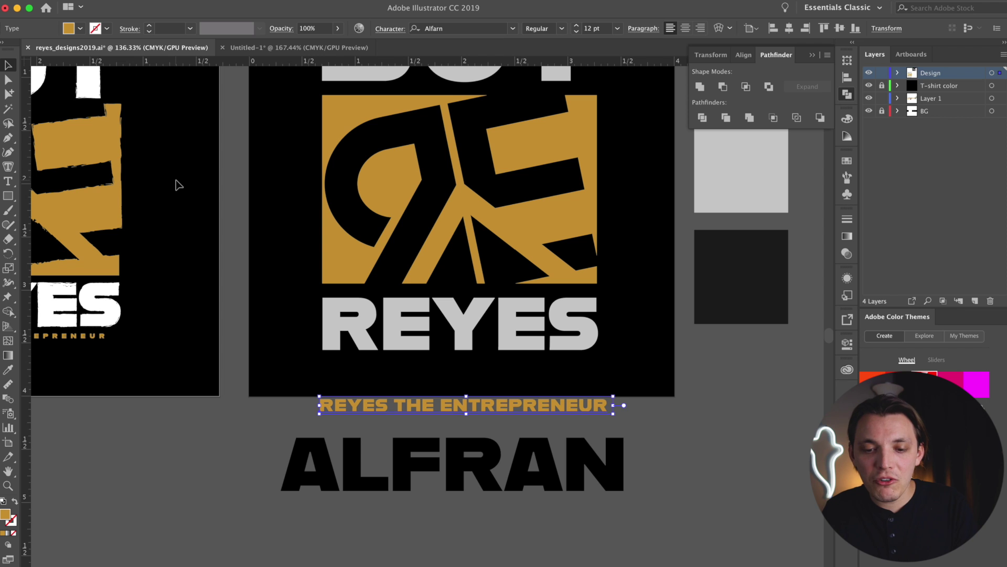
pyautogui.click(391, 28)
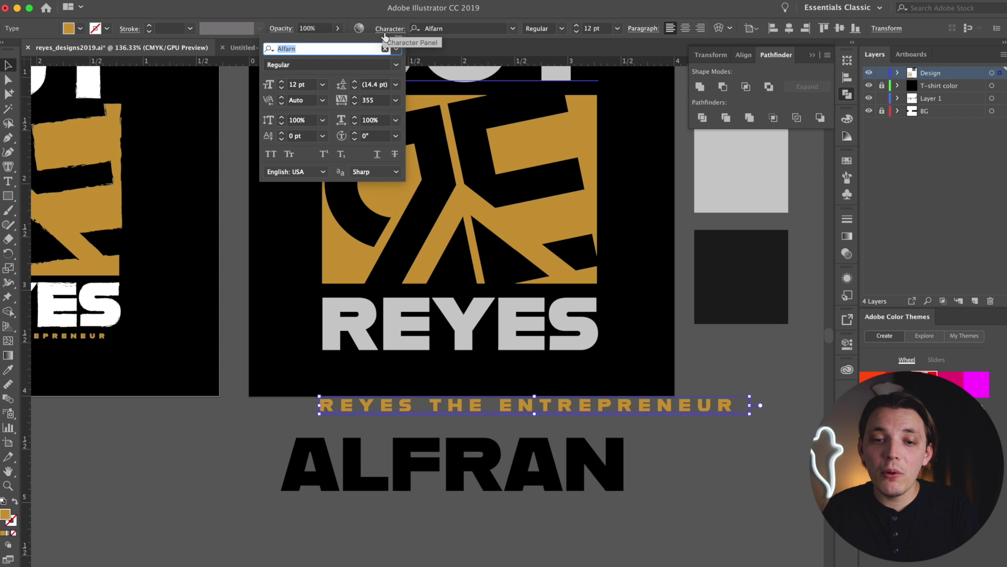
pyautogui.click(355, 98)
pyautogui.click(356, 99)
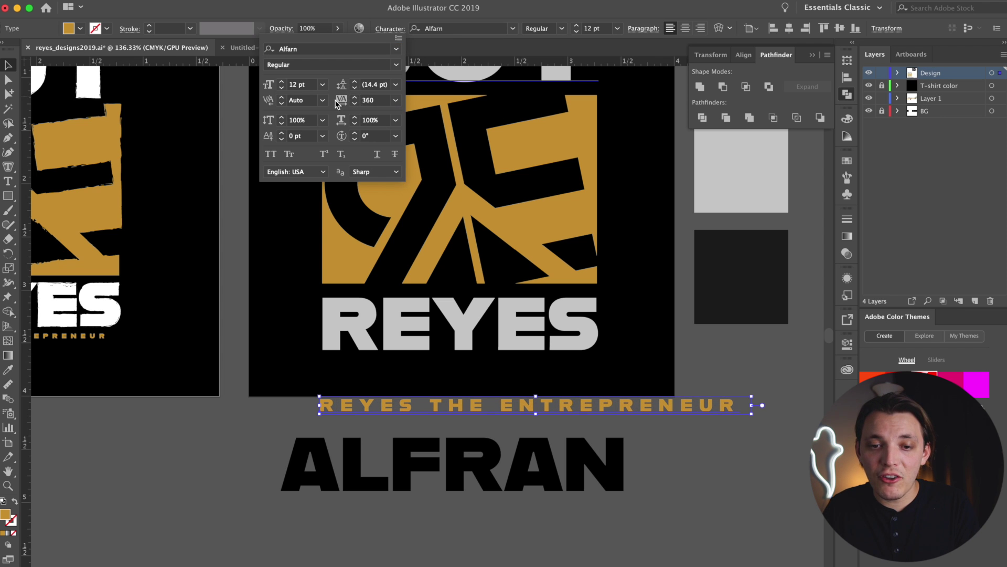
# Widen the letter spacing of the gold tagline further beyond 360.
pyautogui.click(505, 413)
pyautogui.hotkey('alt', 'Right')
pyautogui.hotkey('alt', 'Right')
pyautogui.hotkey('alt', 'Right')
pyautogui.hotkey('alt', 'Right')
pyautogui.hotkey('alt', 'Right')
pyautogui.hotkey('alt', 'Right')
pyautogui.hotkey('alt', 'Right')
pyautogui.hotkey('alt', 'Right')
pyautogui.hotkey('alt', 'Right')
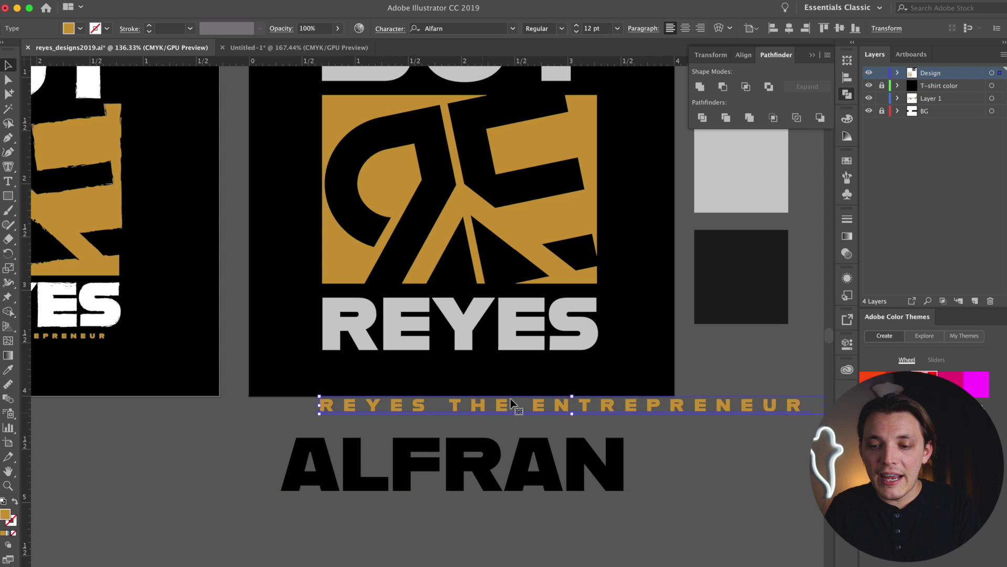
# Move the gold tagline up onto the artboard beneath "REYES" and reduce its size to 6 pt.
pyautogui.moveTo(649, 414); pyautogui.dragTo(652, 385)
pyautogui.click(576, 31)
pyautogui.click(576, 31)
pyautogui.click(577, 31)
pyautogui.click(576, 31)
pyautogui.click(576, 31)
pyautogui.click(576, 32)
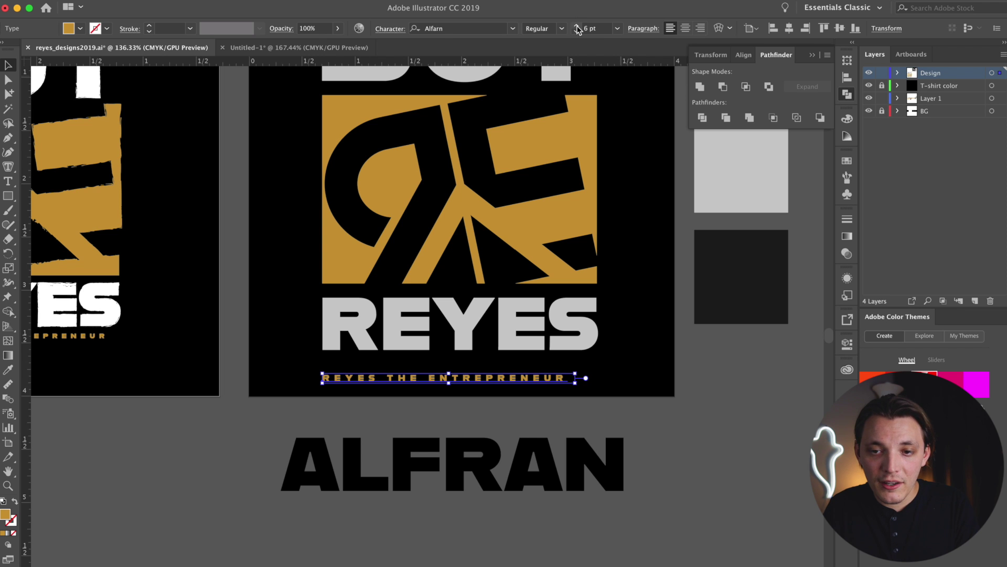
# Move the gold tagline up so it sits centered just beneath "REYES".
pyautogui.moveTo(574, 377); pyautogui.dragTo(589, 356)
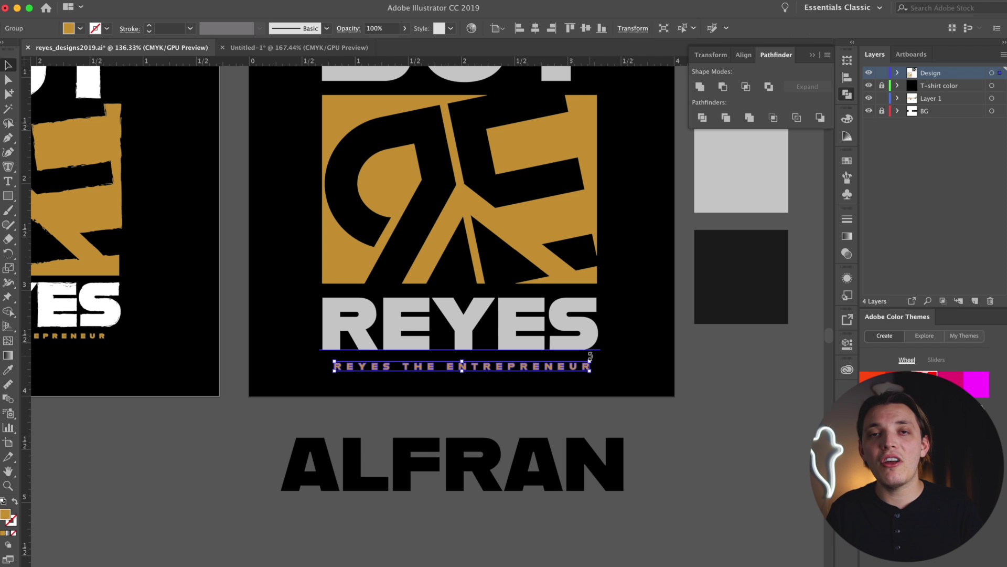
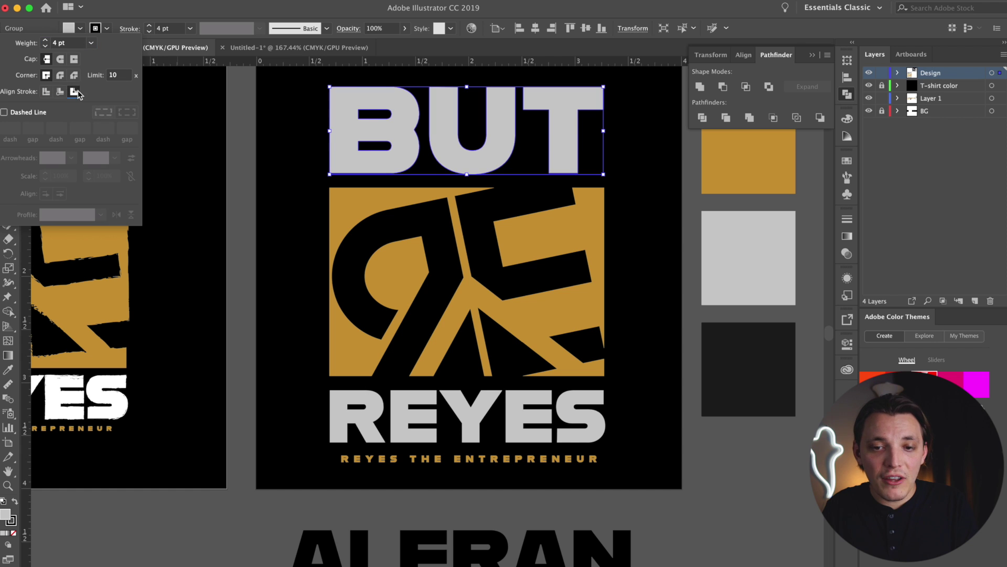
# Color the stroke of "BUT" with the light gray swatch and apply the rough charcoal-style brush to it.
pyautogui.click(107, 28)
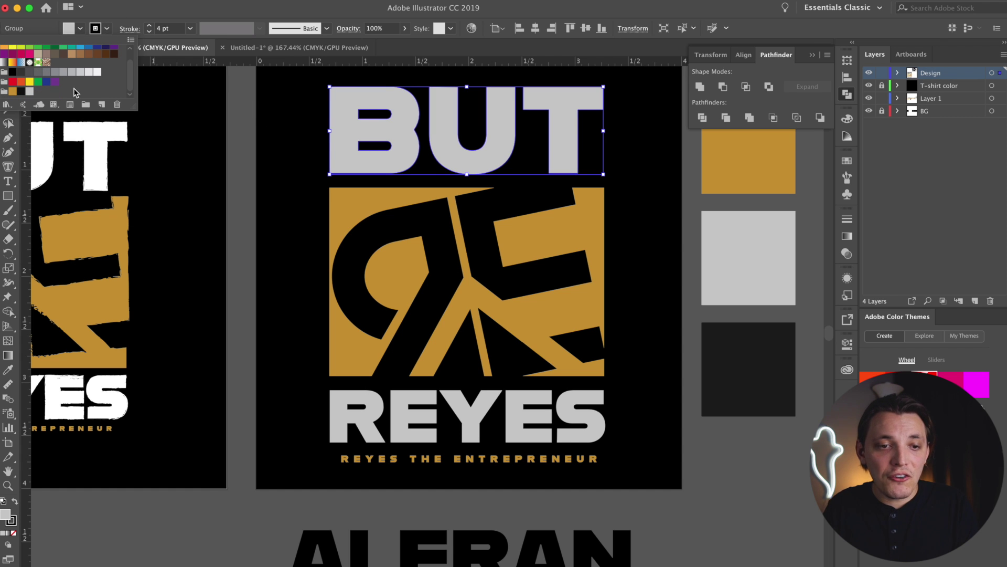
pyautogui.click(29, 91)
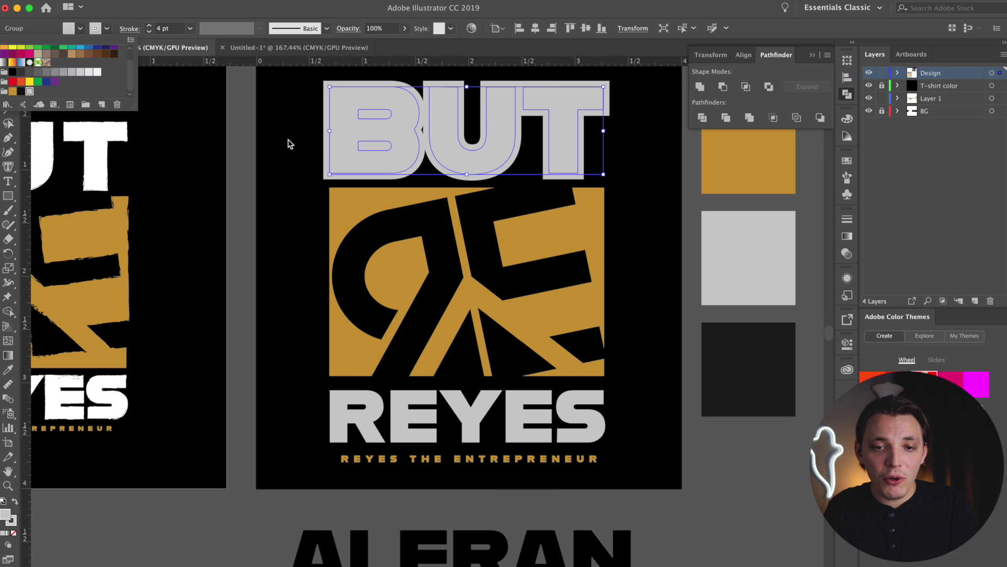
pyautogui.click(325, 28)
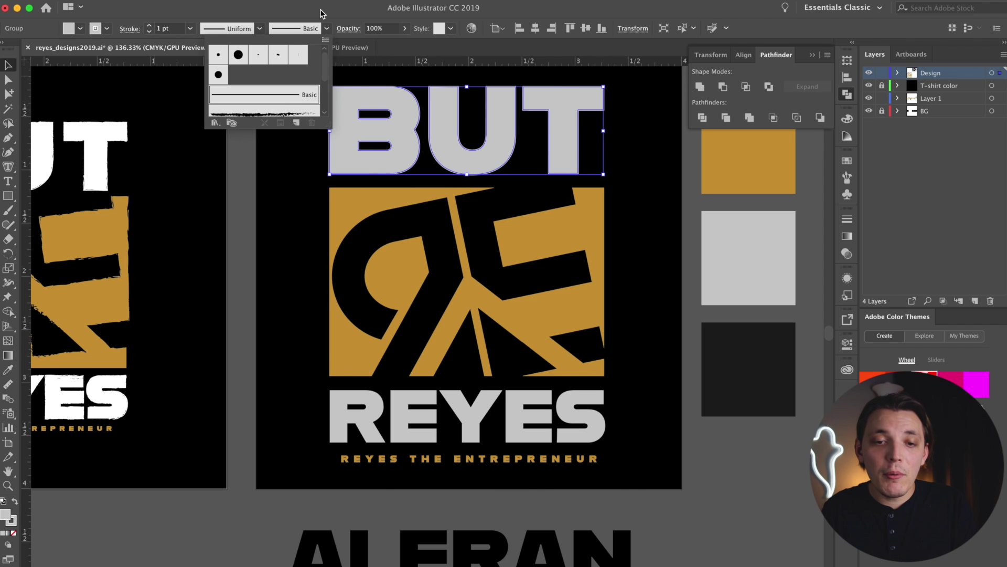
pyautogui.scroll(-1, 288, 103)
pyautogui.click(287, 103)
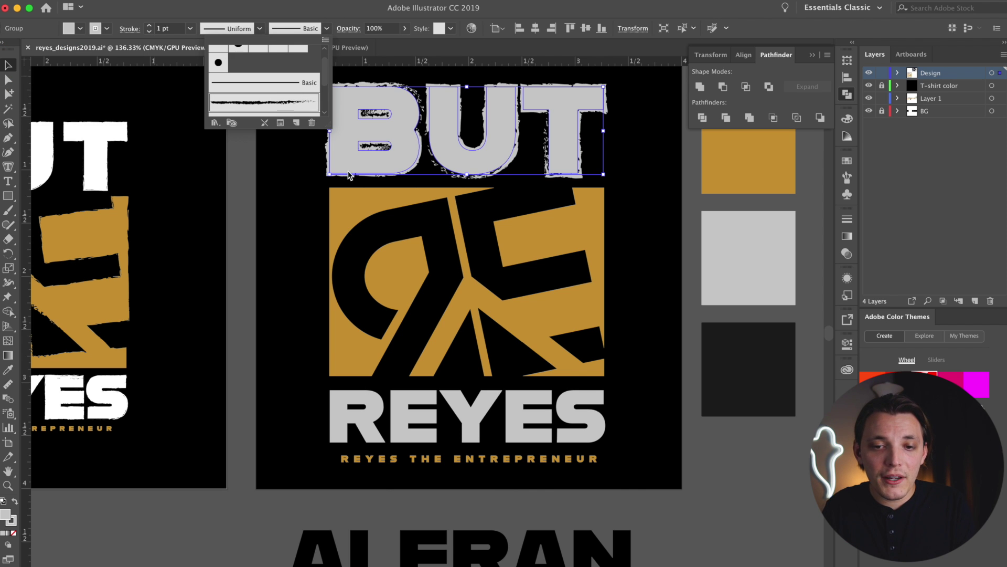
# Reduce the rough brush stroke on "BUT" to a weight of 0.5 pt.
pyautogui.click(150, 32)
pyautogui.click(150, 31)
pyautogui.click(150, 31)
pyautogui.click(297, 237)
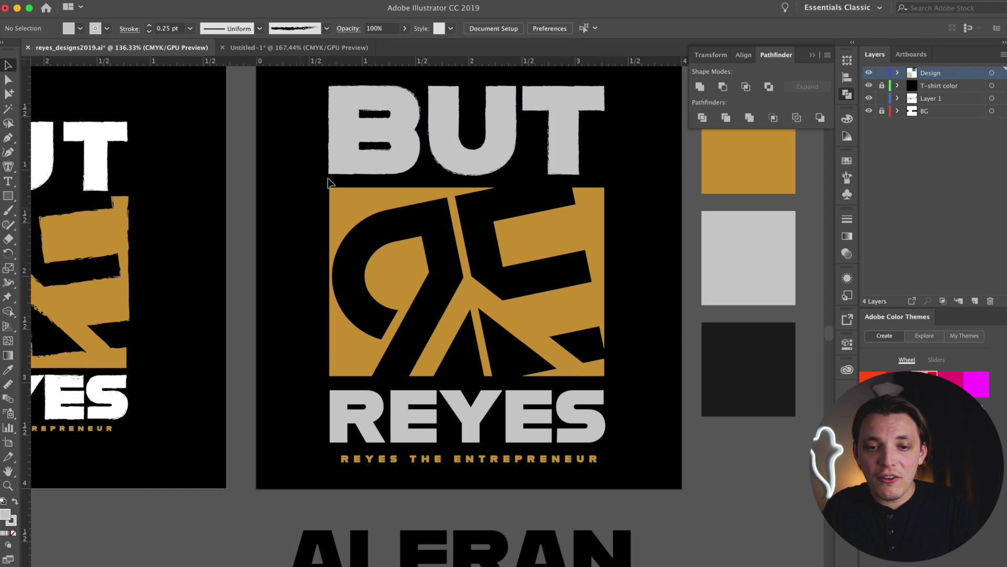
pyautogui.click(348, 153)
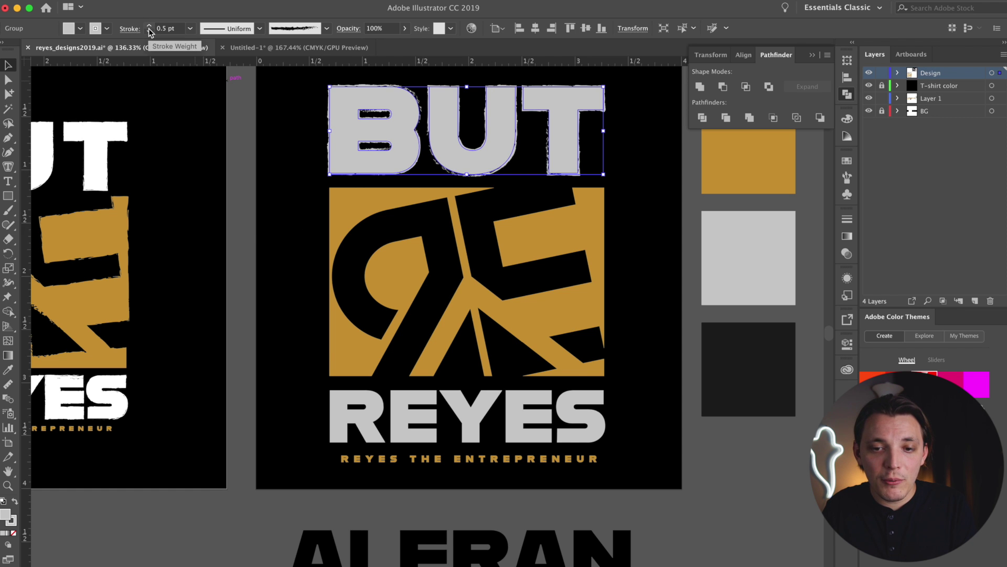
pyautogui.click(251, 233)
# Apply the same rough charcoal-style brush to the outline of "REYES" and reduce its stroke weight to 0.25 pt.
pyautogui.click(333, 415)
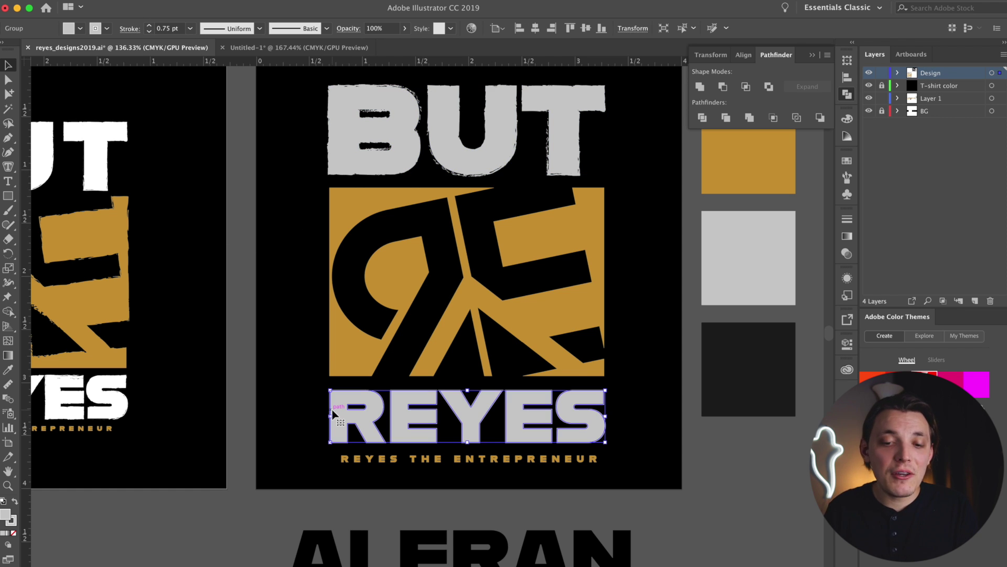
pyautogui.click(327, 28)
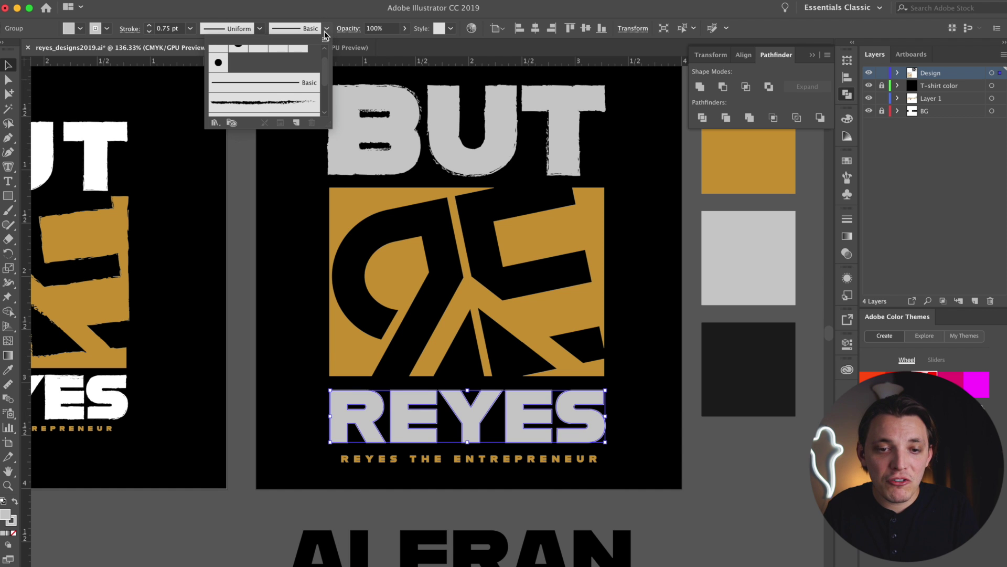
pyautogui.click(267, 112)
pyautogui.click(208, 19)
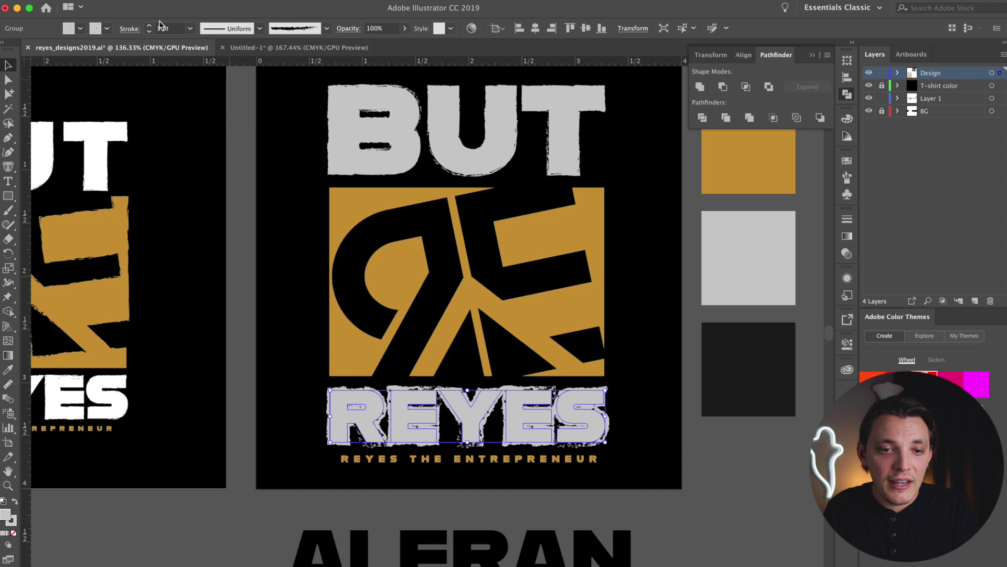
pyautogui.click(150, 32)
pyautogui.click(150, 32)
pyautogui.click(150, 32)
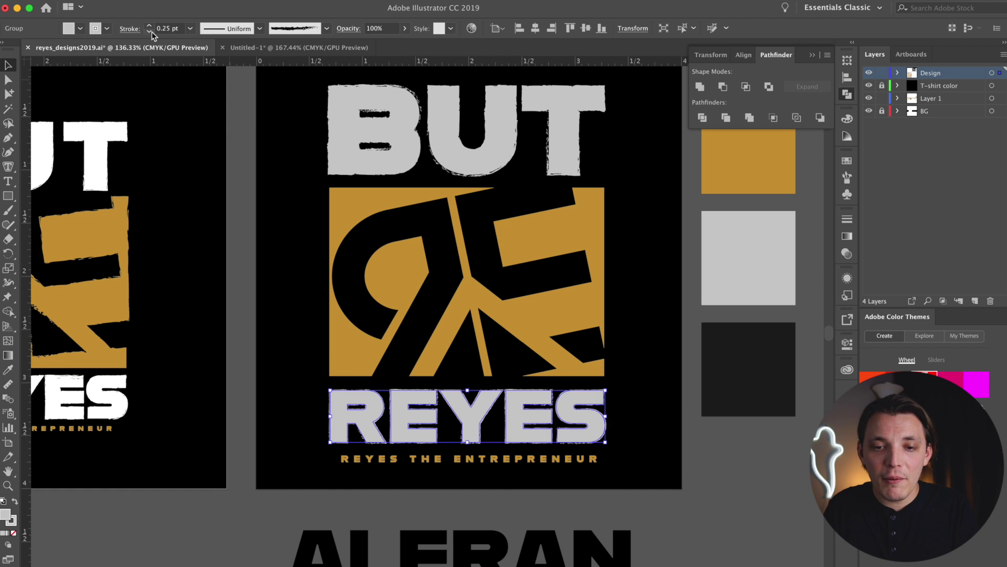
# Try a 0.5 pt stroke weight on "REYES" and return it to 0.25 pt.
pyautogui.click(276, 309)
pyautogui.click(357, 415)
pyautogui.click(150, 26)
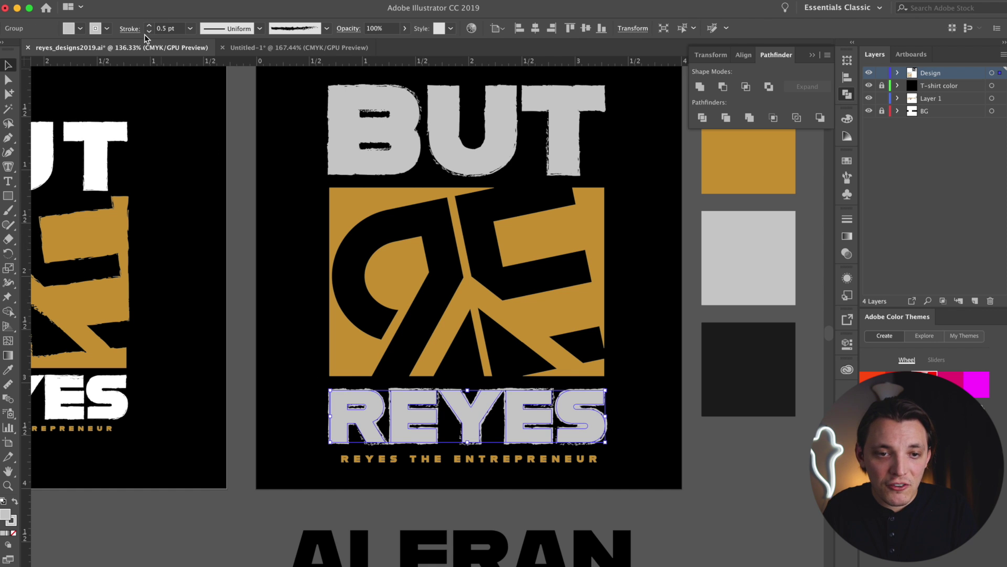
pyautogui.click(149, 32)
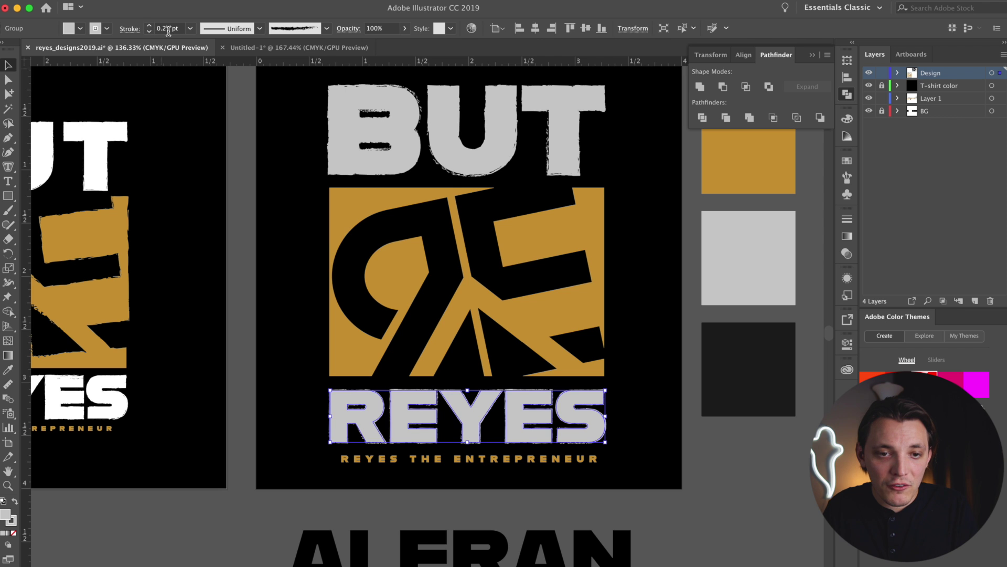
# Fine-tune the stroke weight of "REYES", trying 0.29 pt first and settling on 0.35 pt.
pyautogui.click(168, 29)
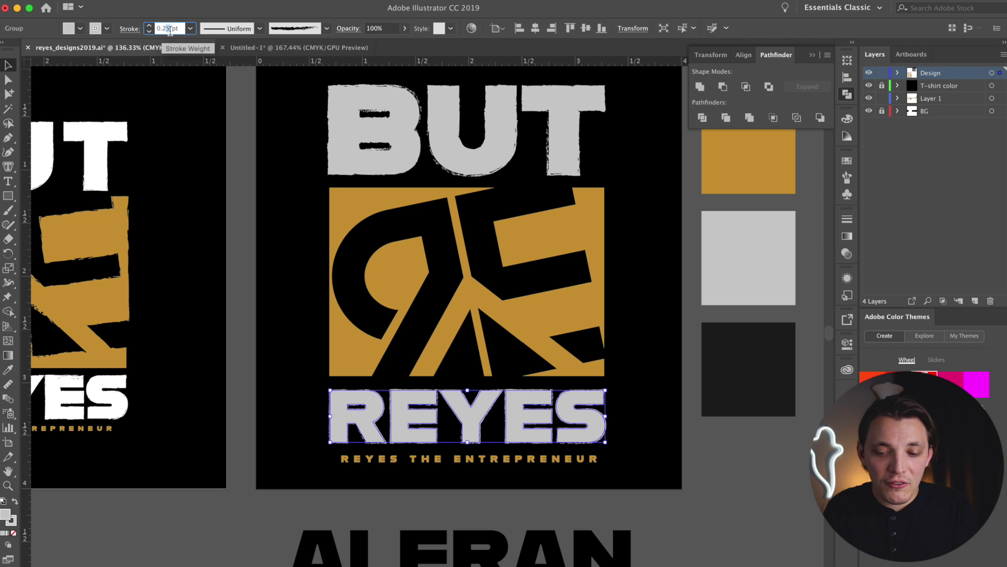
pyautogui.press('Return')
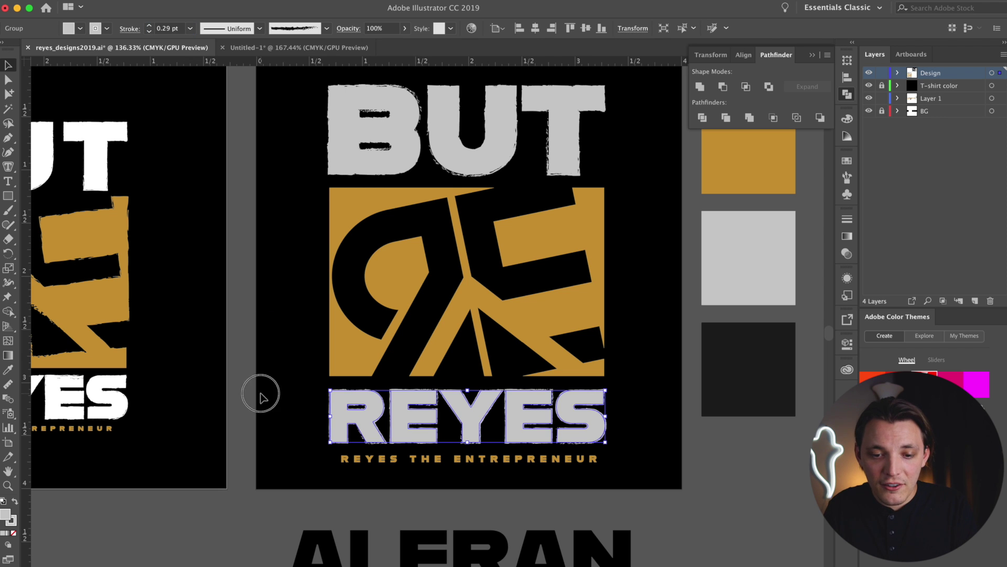
pyautogui.click(261, 396)
pyautogui.click(354, 419)
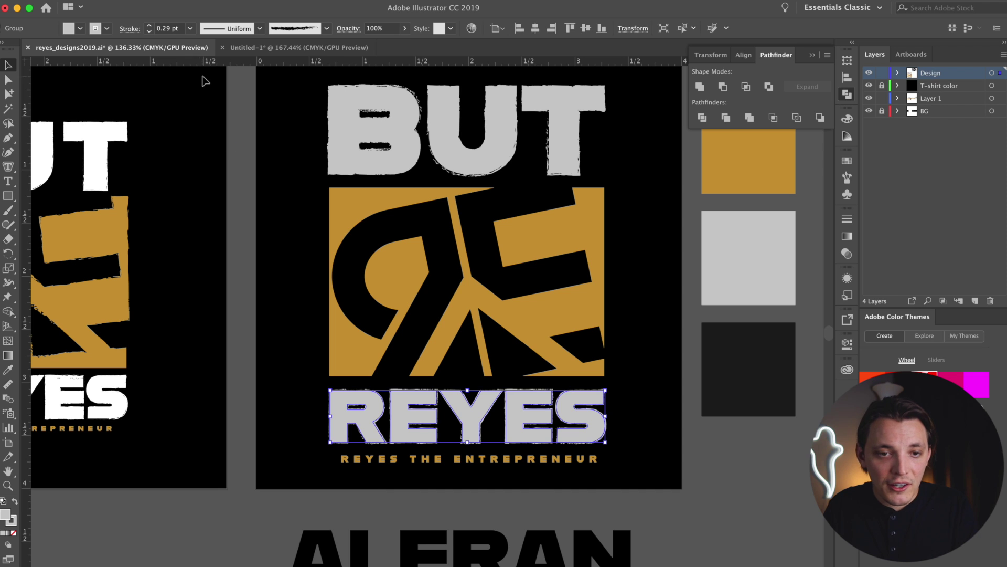
pyautogui.click(169, 29)
pyautogui.press('Return')
pyautogui.click(172, 278)
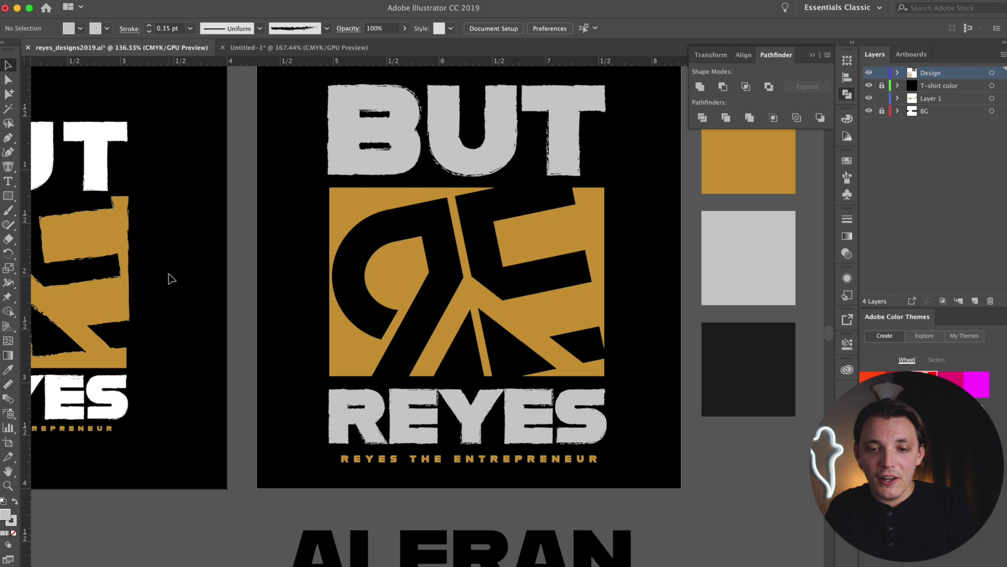
# Give the central monogram block a 1 pt rough charcoal-style brush stroke in the gold swatch color.
pyautogui.click(366, 223)
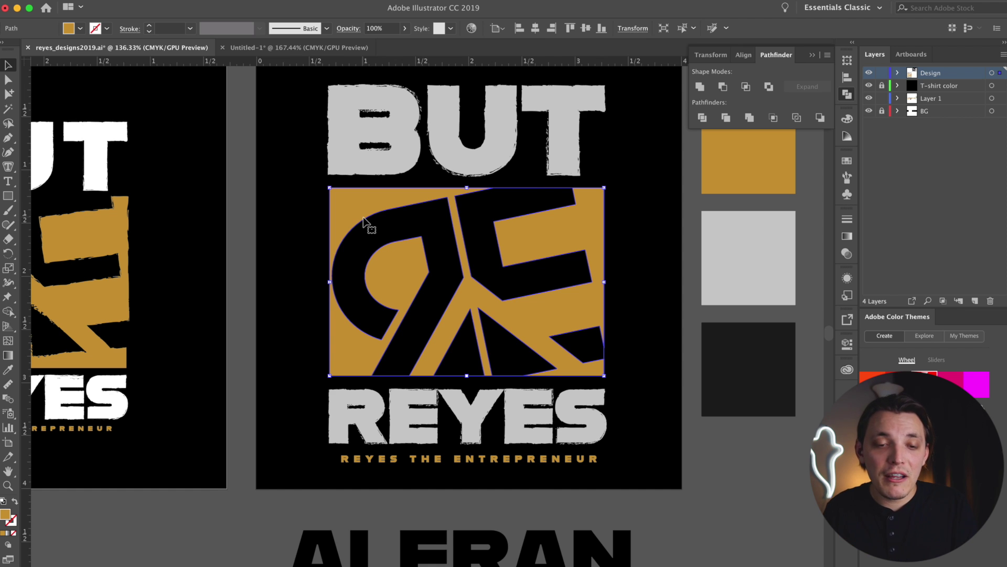
pyautogui.click(149, 25)
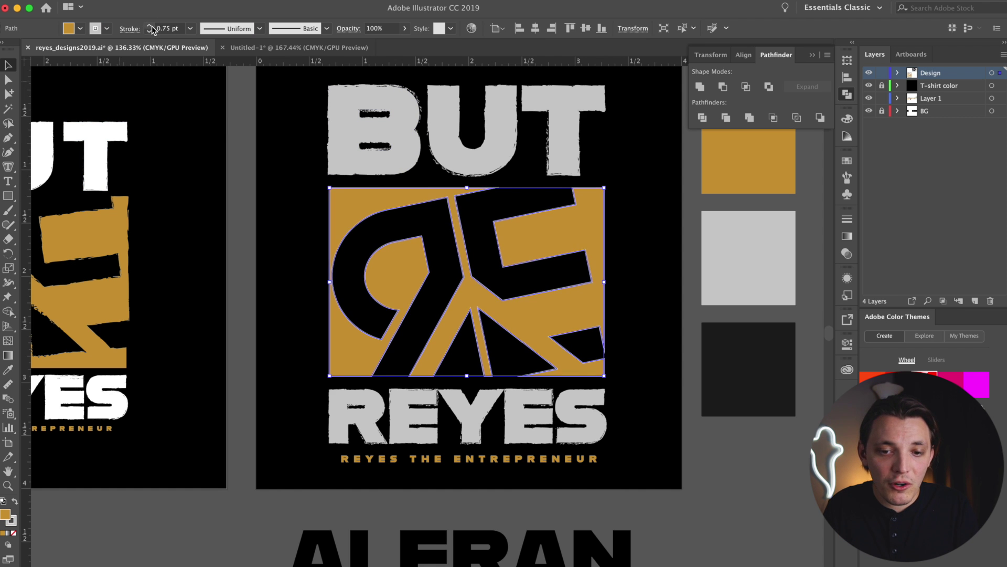
pyautogui.click(326, 28)
pyautogui.click(294, 79)
pyautogui.click(107, 28)
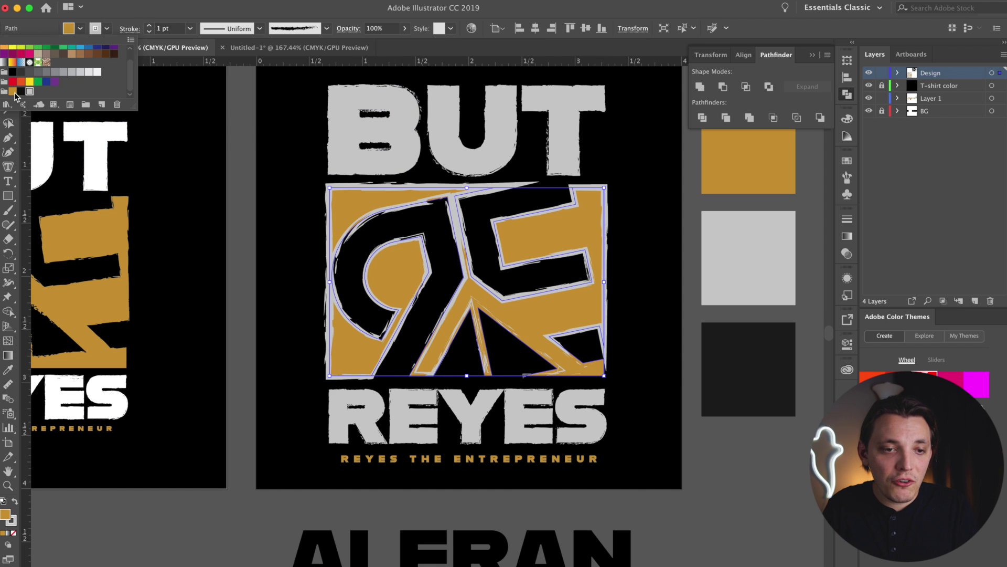
pyautogui.click(13, 92)
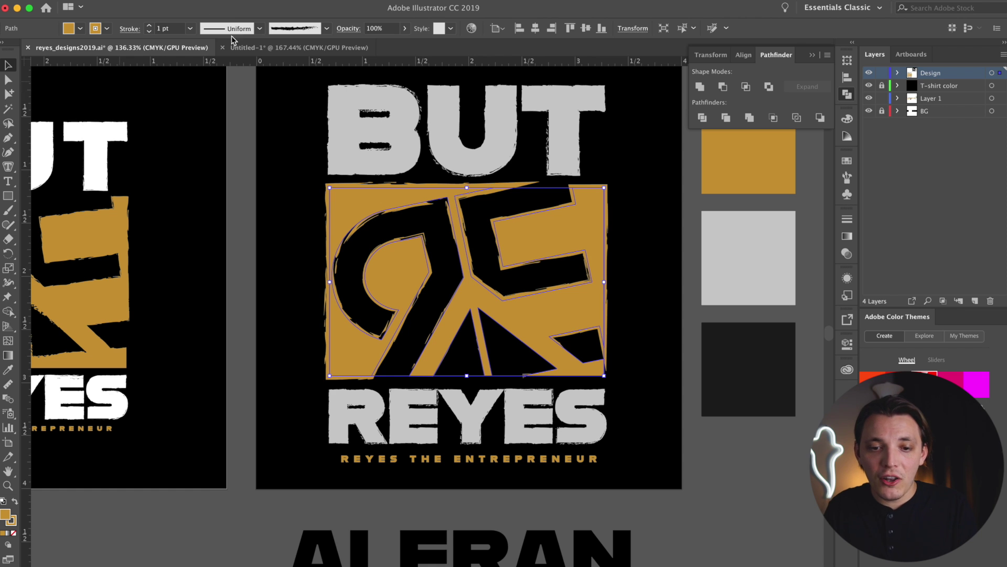
pyautogui.click(301, 269)
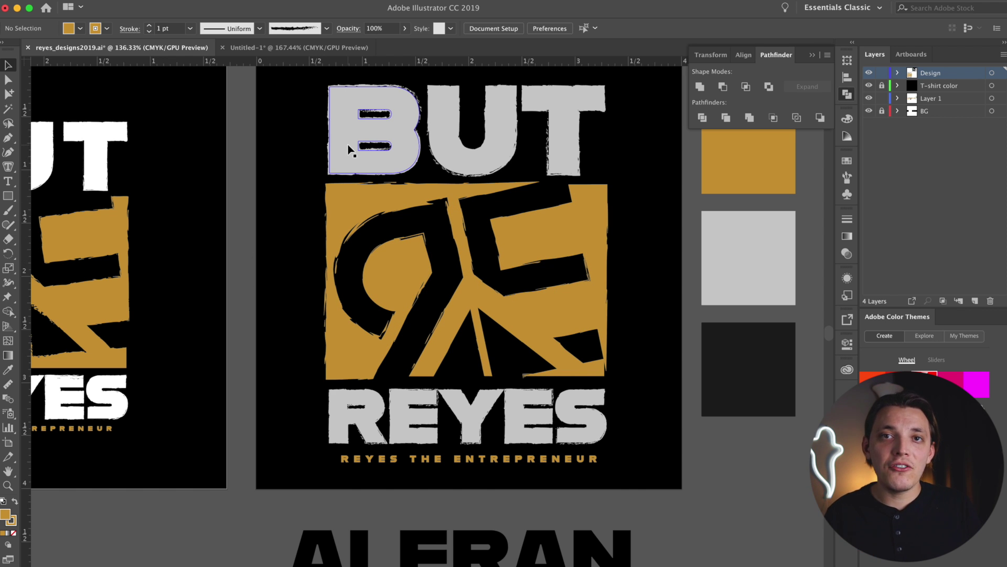
pyautogui.click(326, 28)
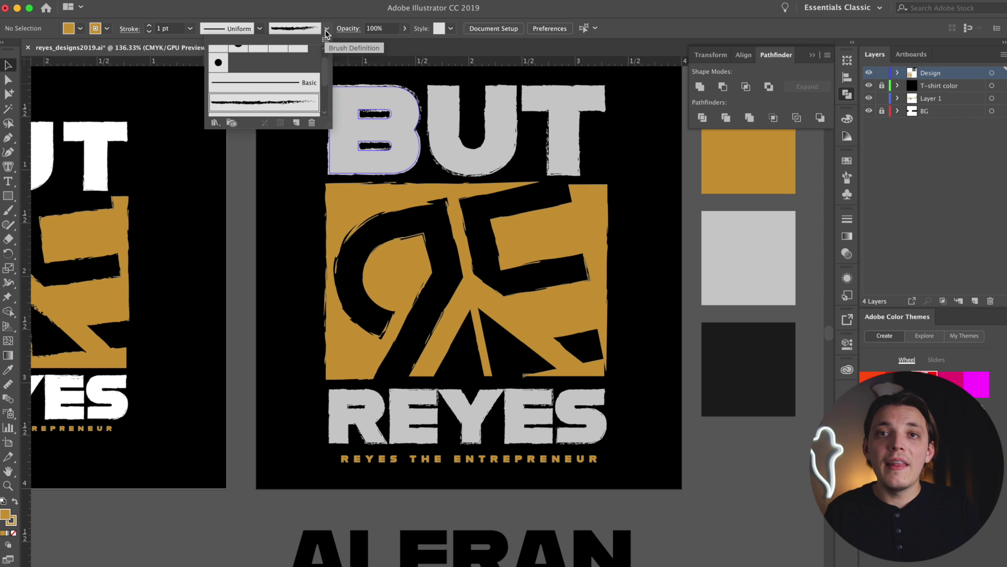
pyautogui.click(283, 112)
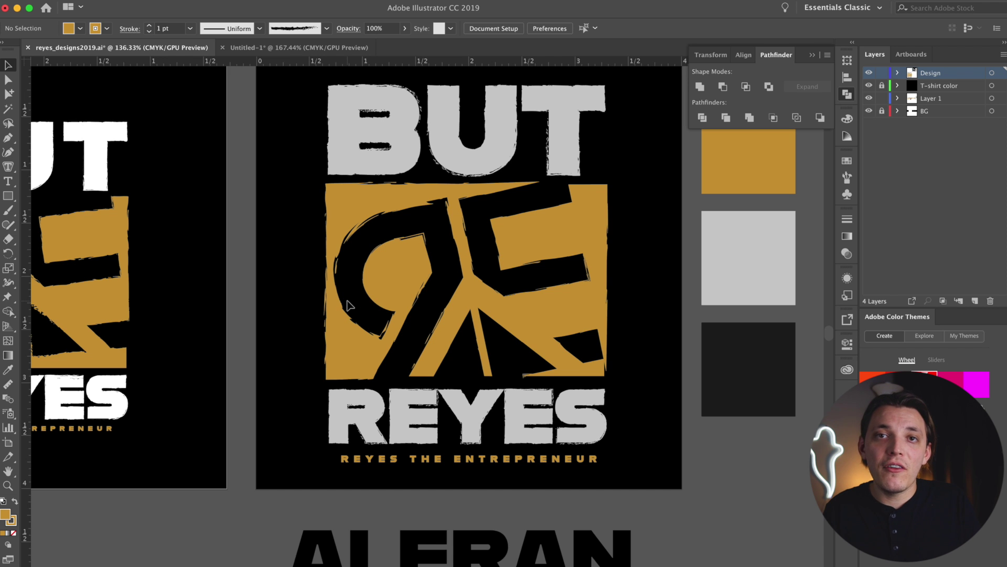
pyautogui.click(341, 331)
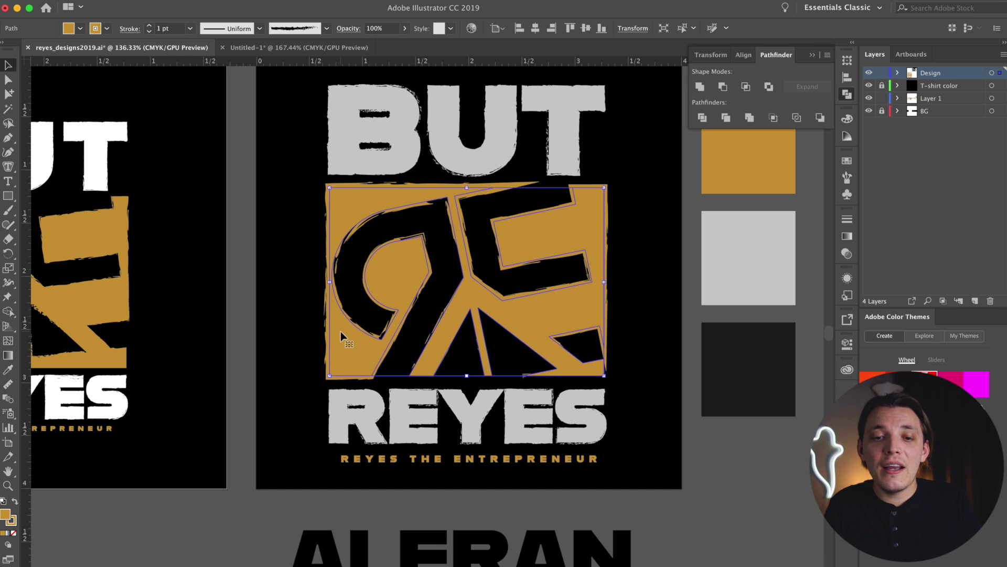
pyautogui.click(270, 273)
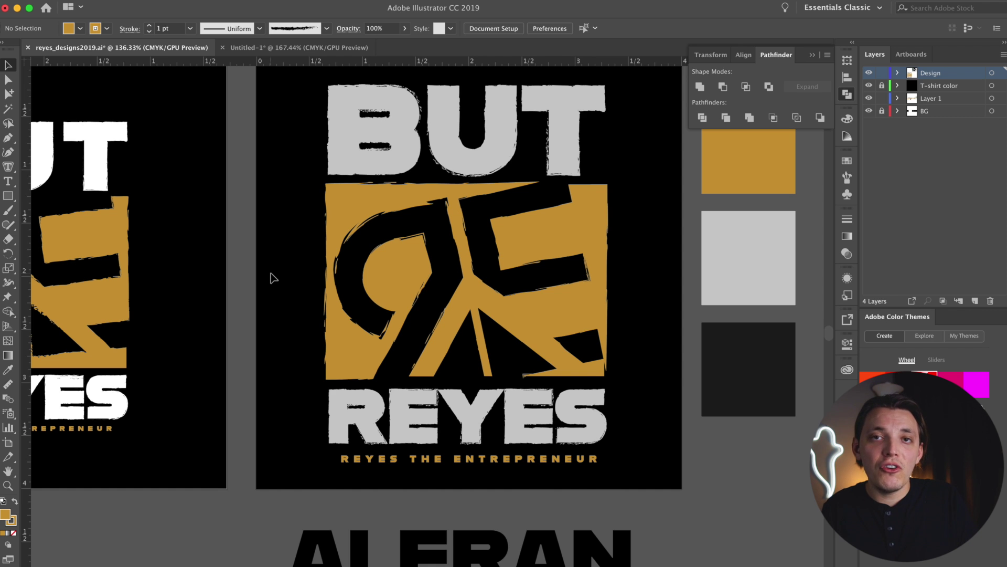
pyautogui.click(342, 156)
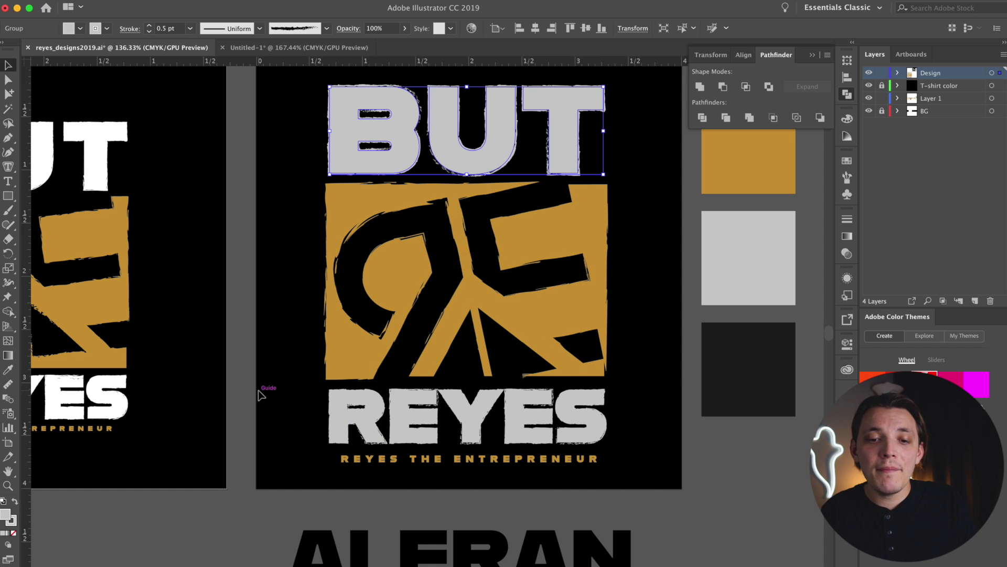
pyautogui.click(339, 202)
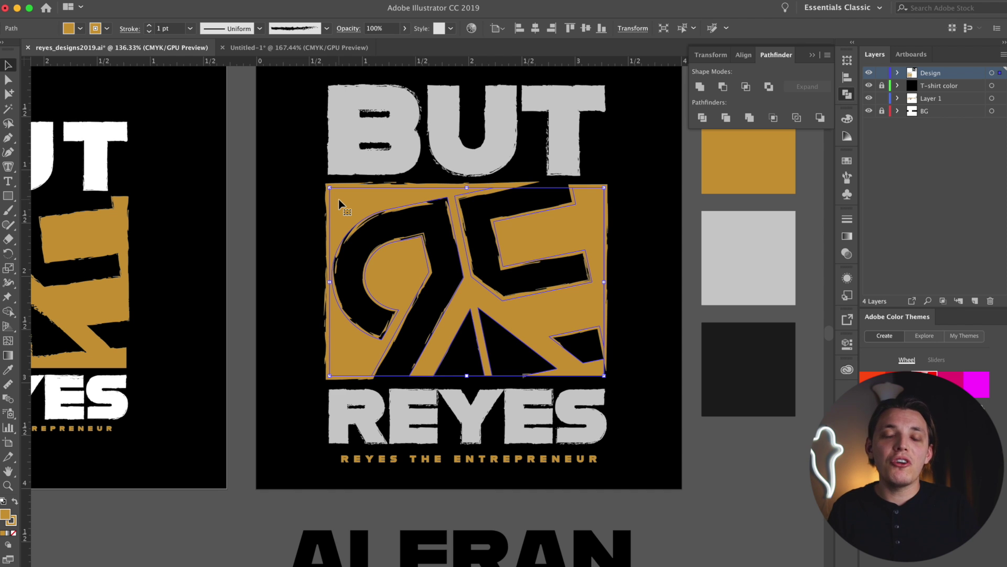